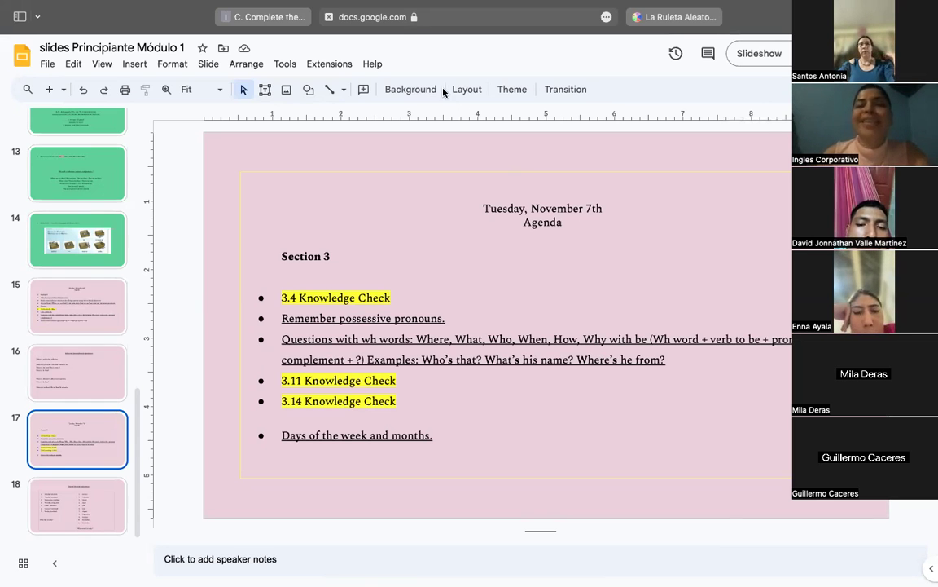
Step: Switch to the Inglés Corporativo course site and open the "Where are you from?" lesson in Section 3
click(285, 20)
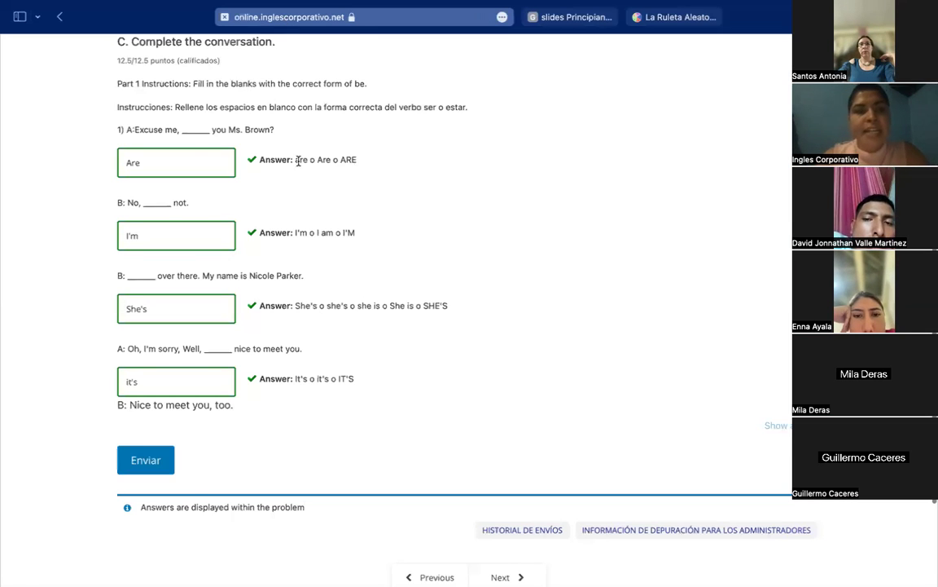
scroll(298, 160, up, 8)
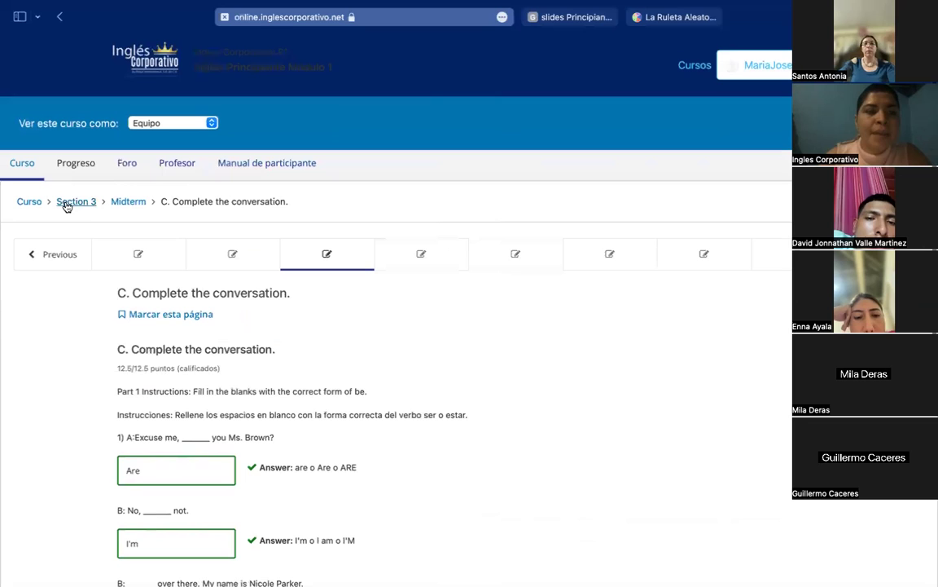
click(67, 205)
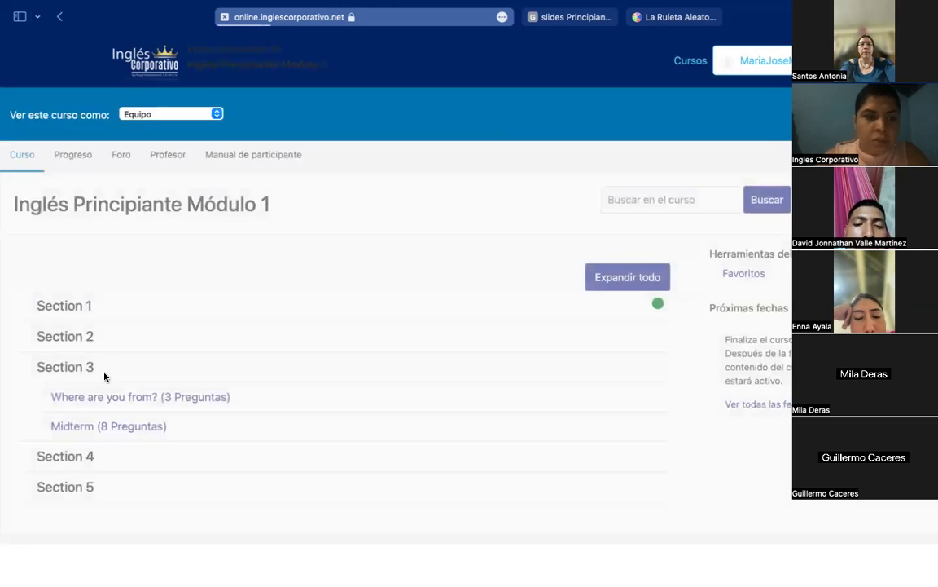
scroll(99, 399, down, 2)
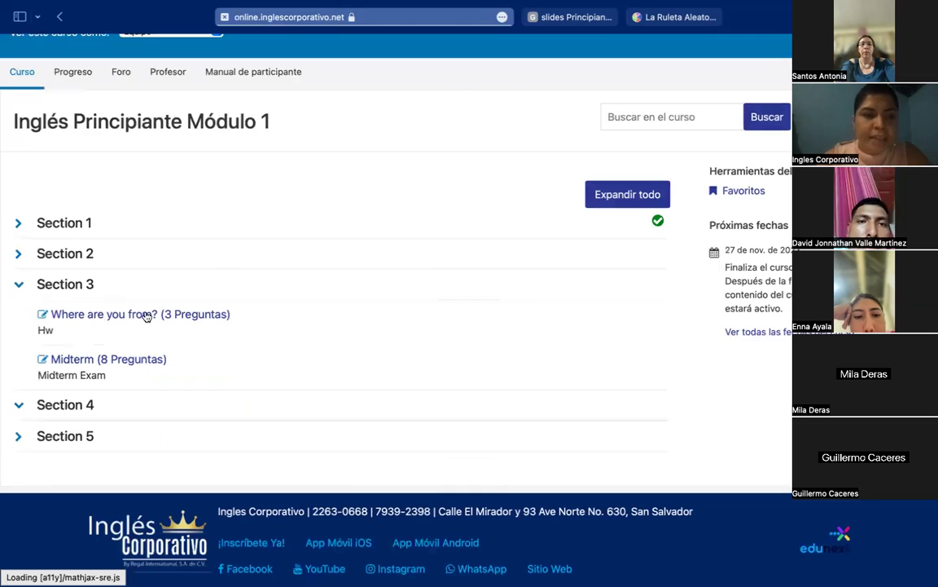
scroll(134, 317, down, 1)
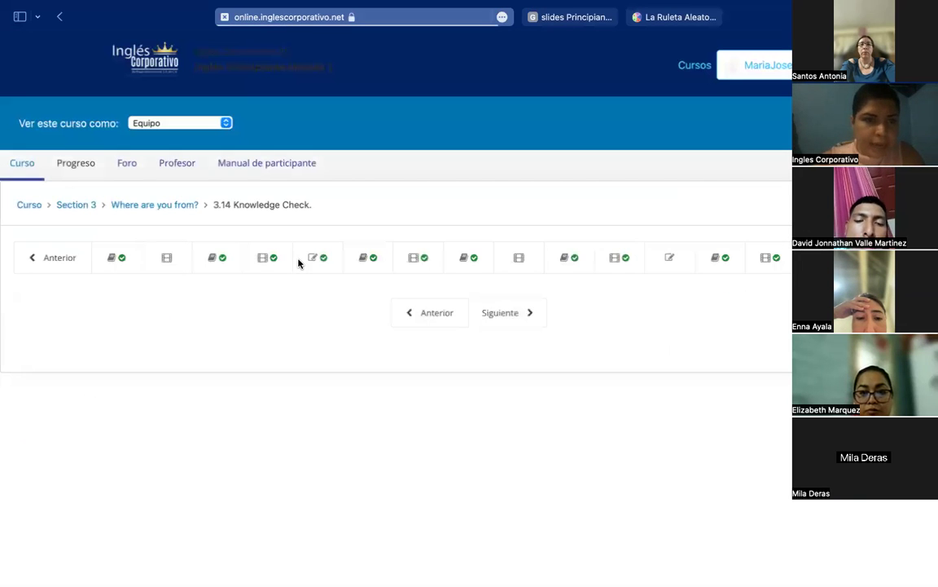
Step: Open the 3.4 Knowledge Check page of the lesson and bring up the Conversation I questions
scroll(306, 245, down, 1)
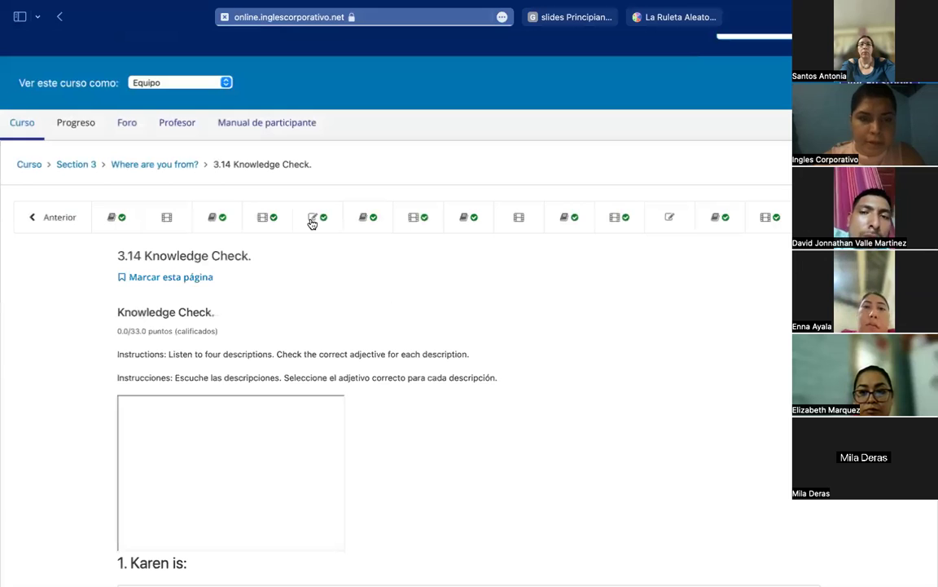
click(312, 220)
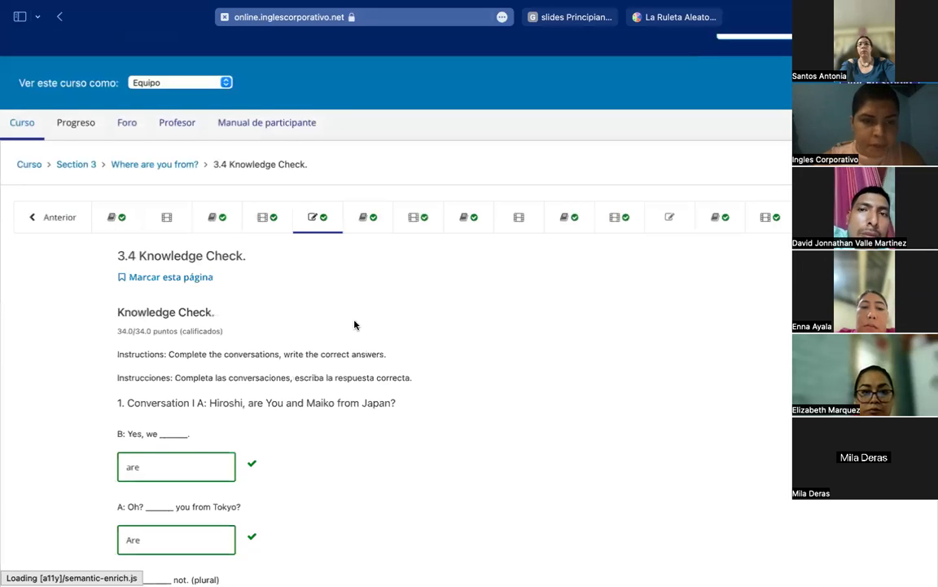
scroll(354, 325, down, 2)
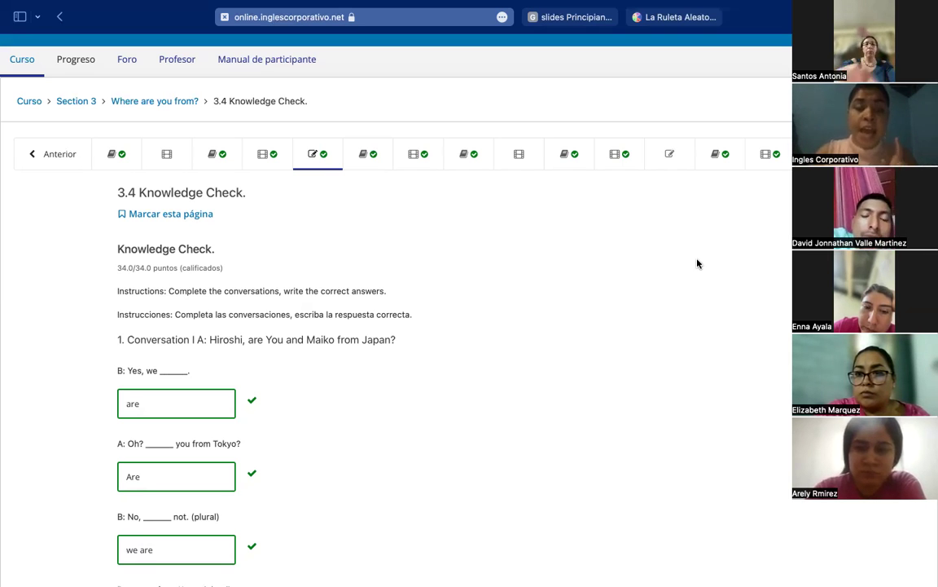
scroll(697, 263, down, 1)
scroll(697, 264, down, 1)
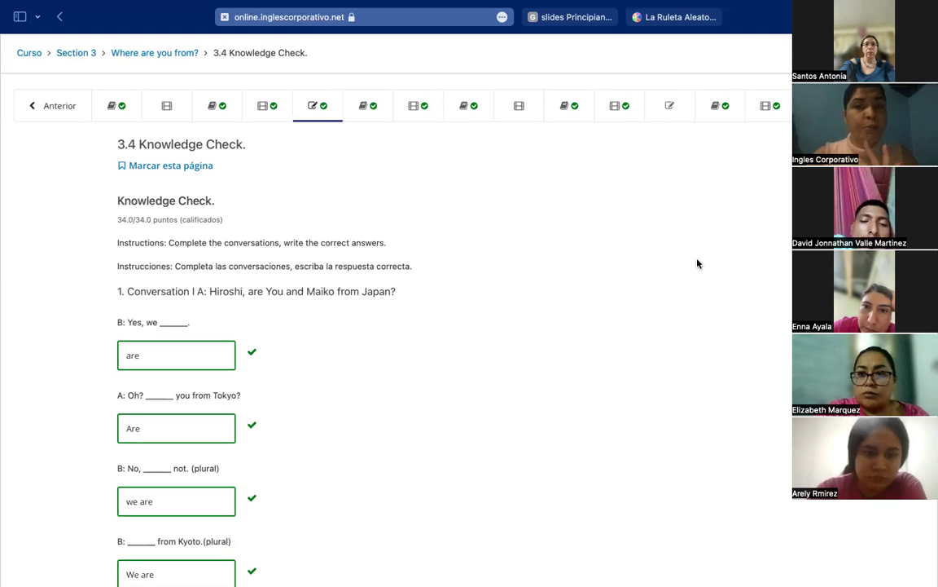
scroll(697, 263, down, 1)
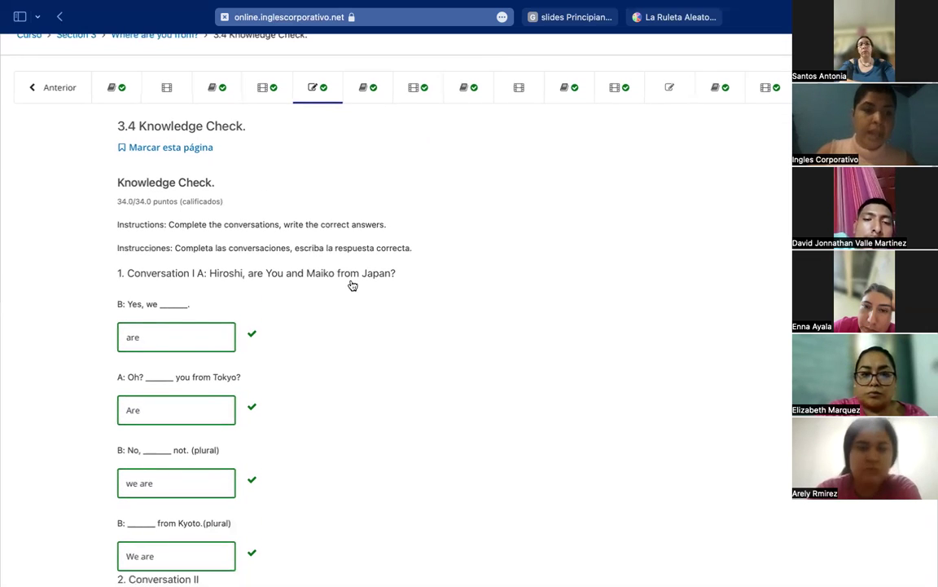
Step: Clear the four filled-in answers of Conversation I in the 3.4 Knowledge Check
click(189, 333)
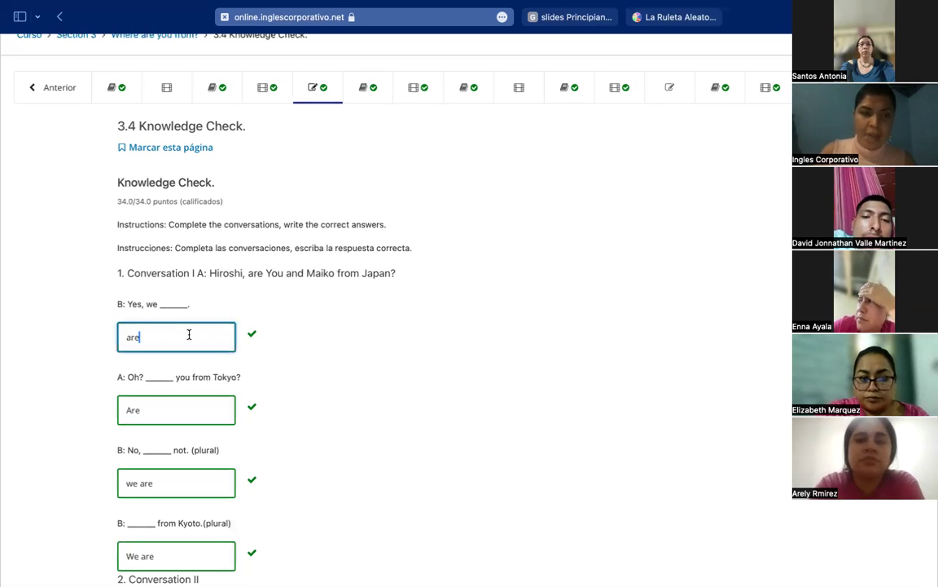
scroll(189, 334, down, 2)
drag(188, 305, 122, 310)
key(BackSpace)
drag(143, 379, 121, 380)
key(BackSpace)
drag(161, 452, 95, 451)
key(BackSpace)
click(160, 526)
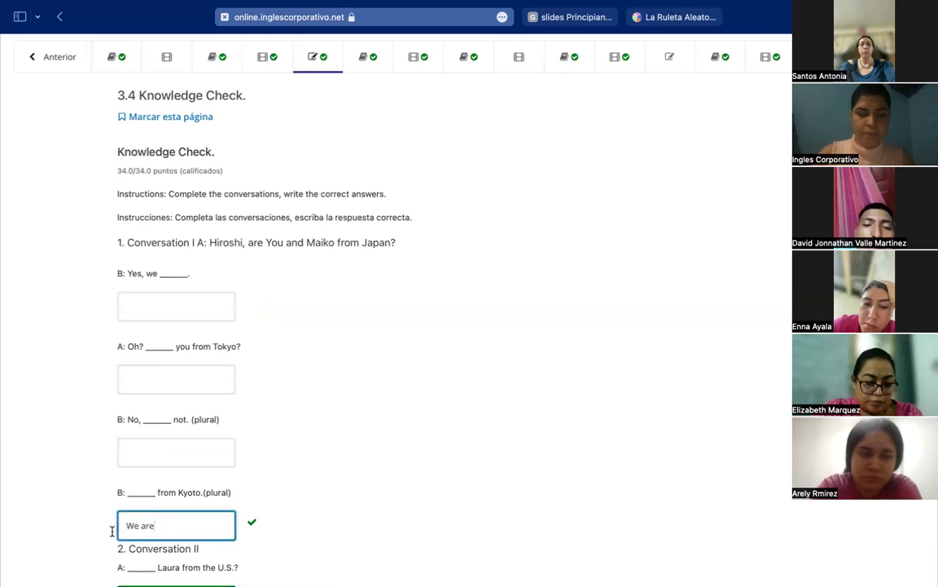
drag(158, 526, 121, 525)
key(BackSpace)
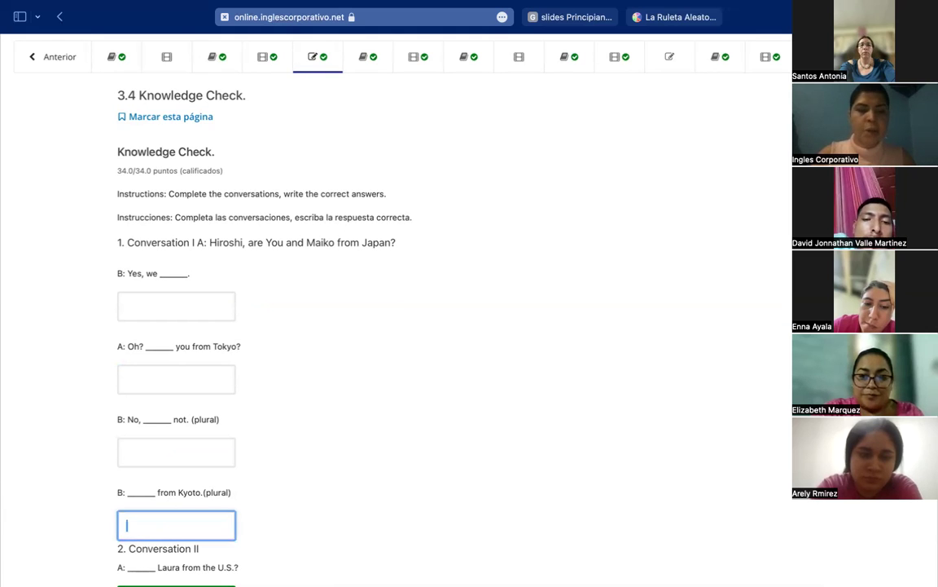
Step: Clear the first four answers of Conversation II, down to the "Yes, she" blank
scroll(126, 521, down, 3)
click(127, 497)
key(BackSpace)
scroll(151, 499, down, 3)
drag(153, 476, 119, 477)
key(BackSpace)
click(130, 550)
key(BackSpace)
key(BackSpace)
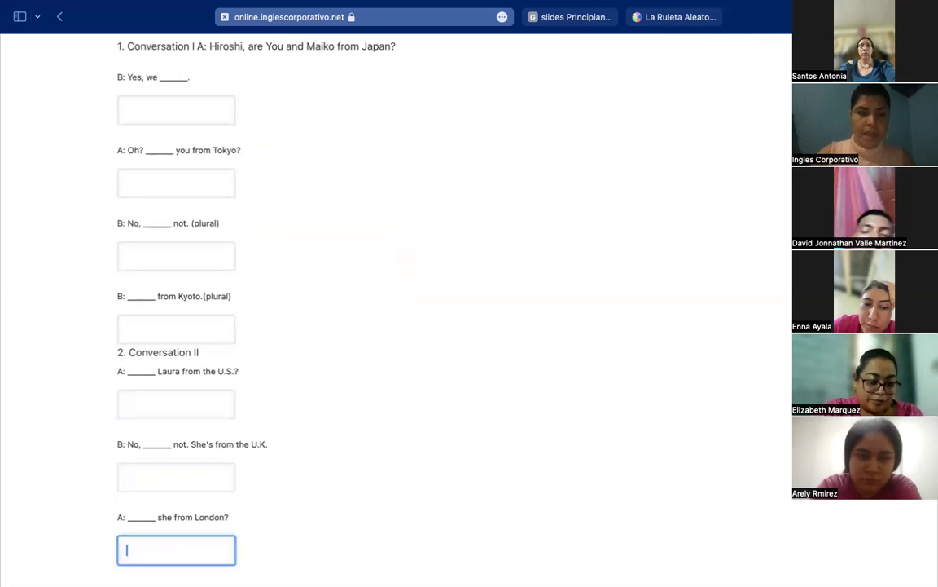
scroll(176, 366, down, 3)
drag(134, 502, 119, 503)
key(BackSpace)
Step: Clear the remaining four answers of Conversation II, from "not from U.K originally" through the "English" blank
scroll(120, 505, down, 3)
drag(170, 476, 97, 481)
key(BackSpace)
drag(134, 549, 115, 557)
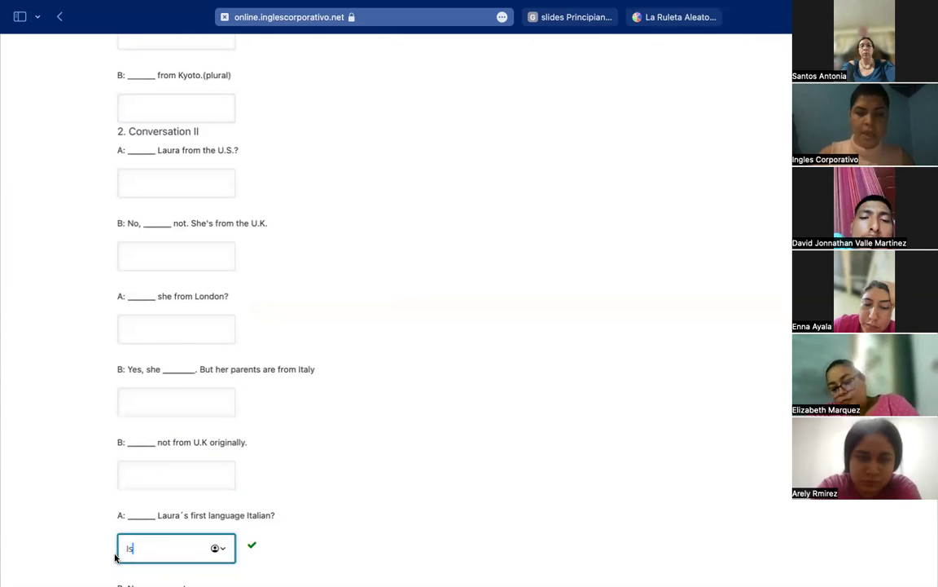
key(BackSpace)
scroll(115, 557, down, 1)
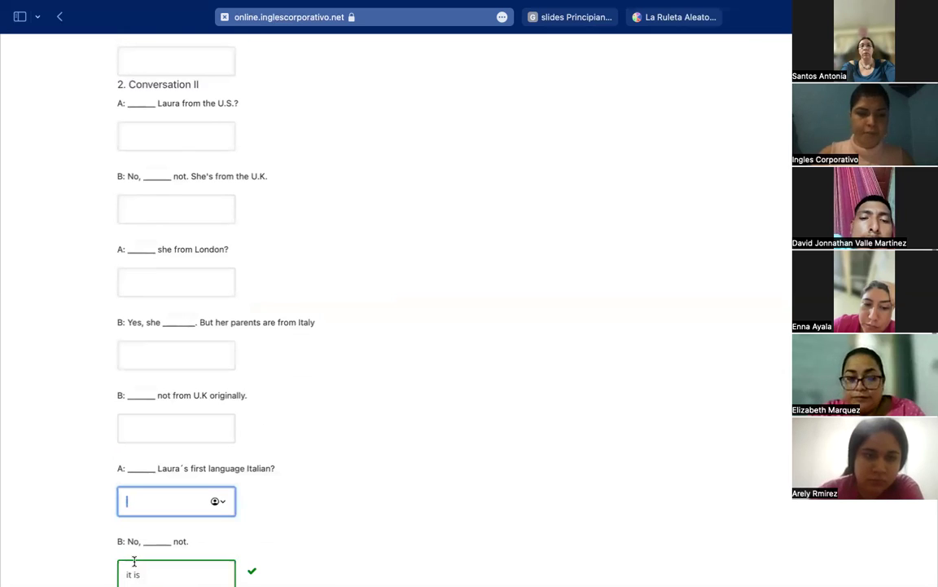
scroll(132, 562, down, 2)
drag(141, 469, 113, 471)
key(BackSpace)
drag(136, 541, 111, 544)
key(BackSpace)
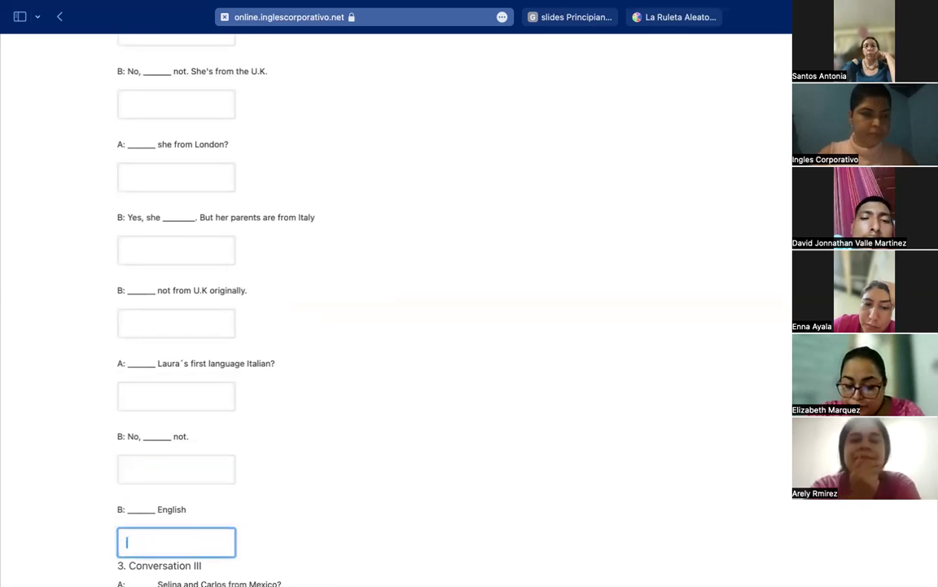
scroll(145, 541, down, 1)
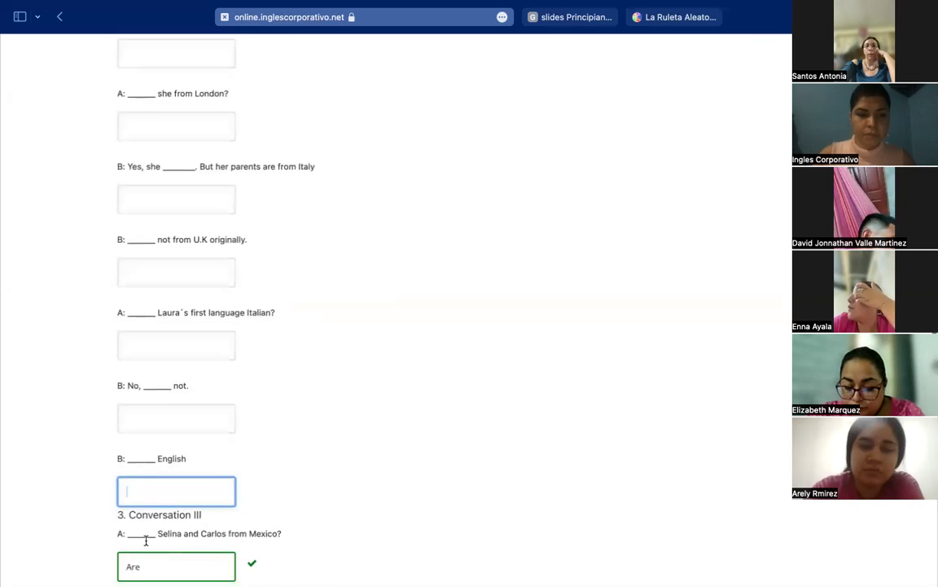
Step: Answer the first two blanks of Conversation I with "are" after "Yes, we" and capitalized "Are" before "you from Tokyo?"
scroll(145, 538, up, 10)
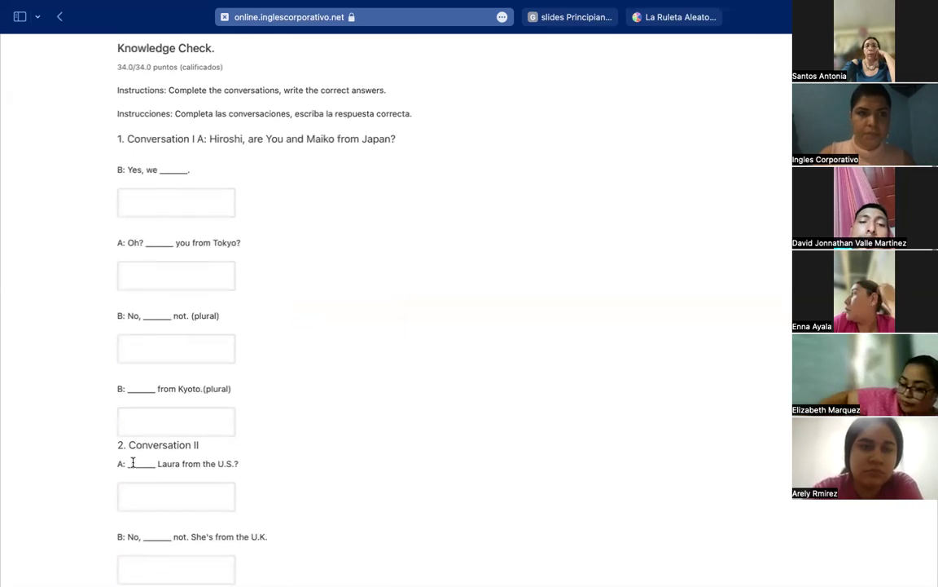
click(148, 206)
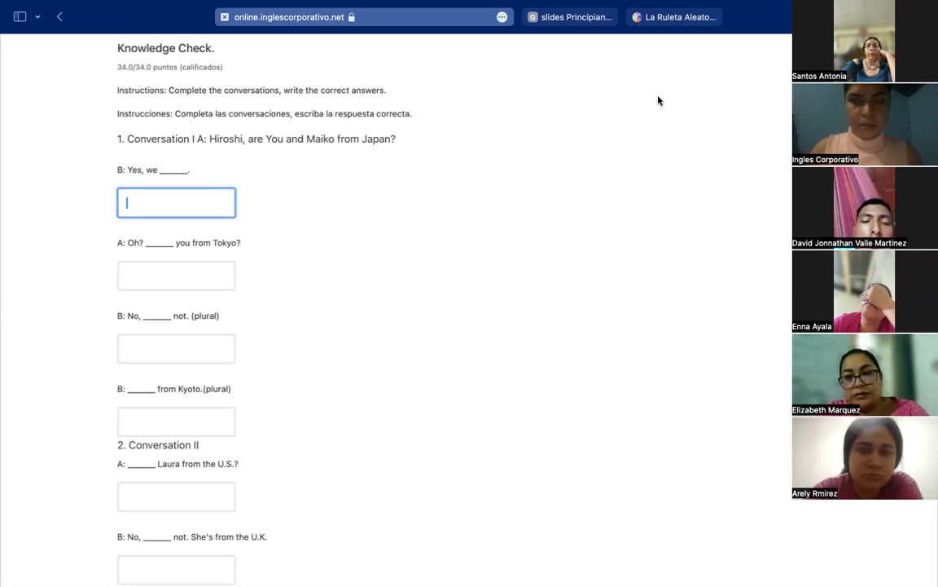
text(are)
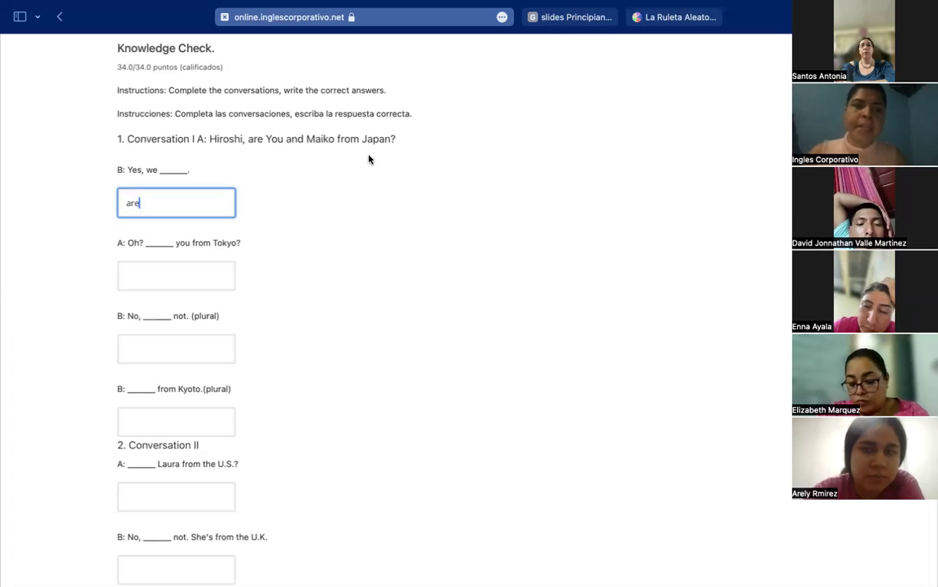
click(186, 276)
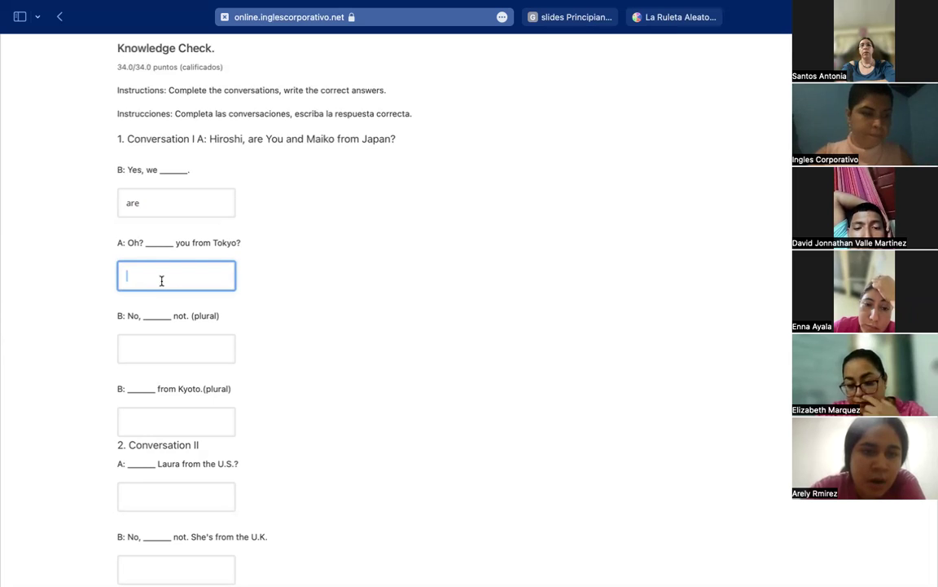
text(are)
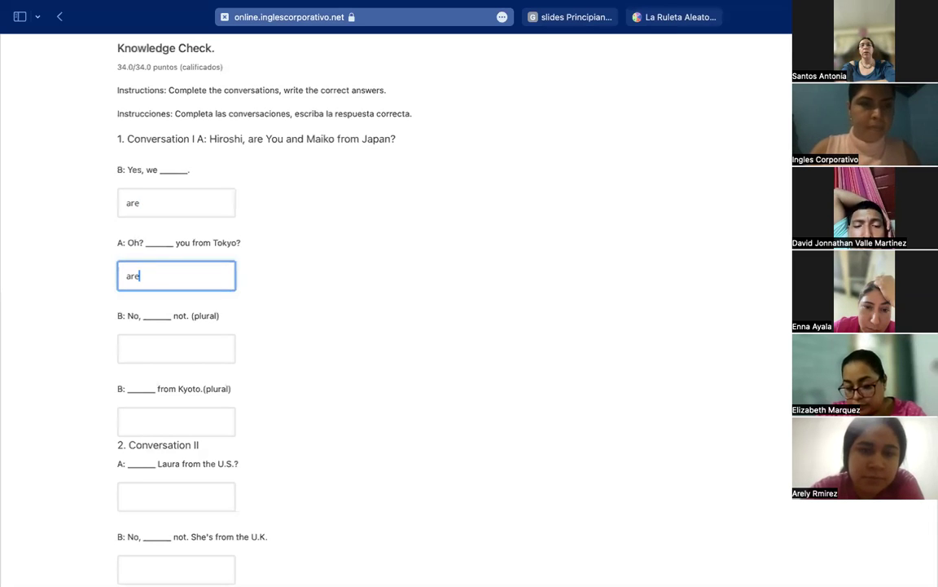
key(BackSpace)
key(BackSpace)
key(BackSpace)
text(A)
key(BackSpace)
text(Are)
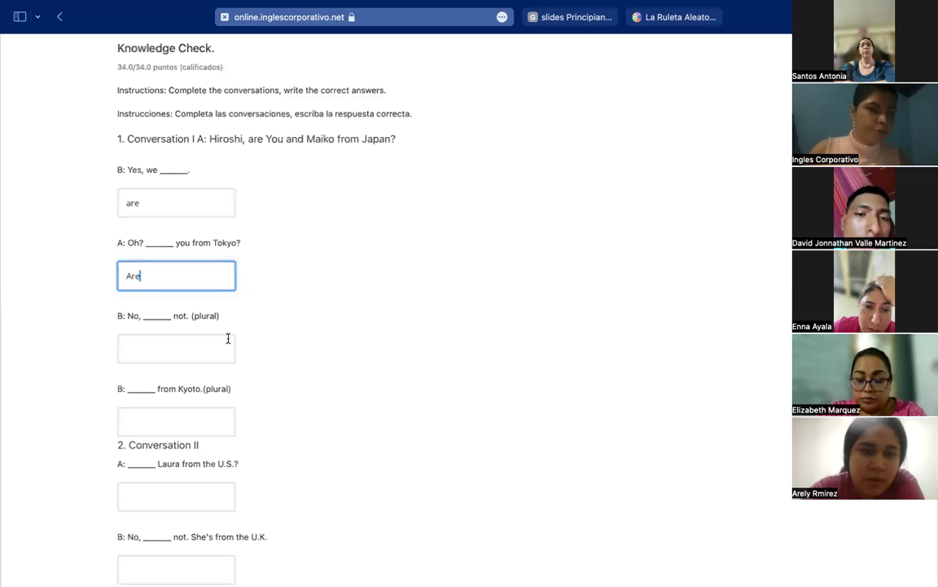
Step: Complete the two plural blanks of Conversation I with "we are" before "not" and "We are" before "from Kyoto"
scroll(220, 335, down, 1)
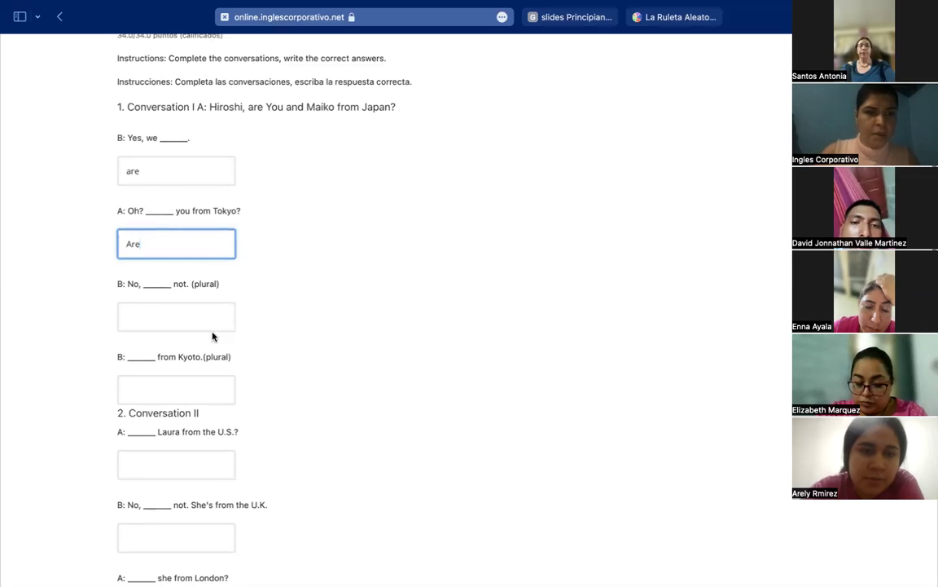
click(190, 326)
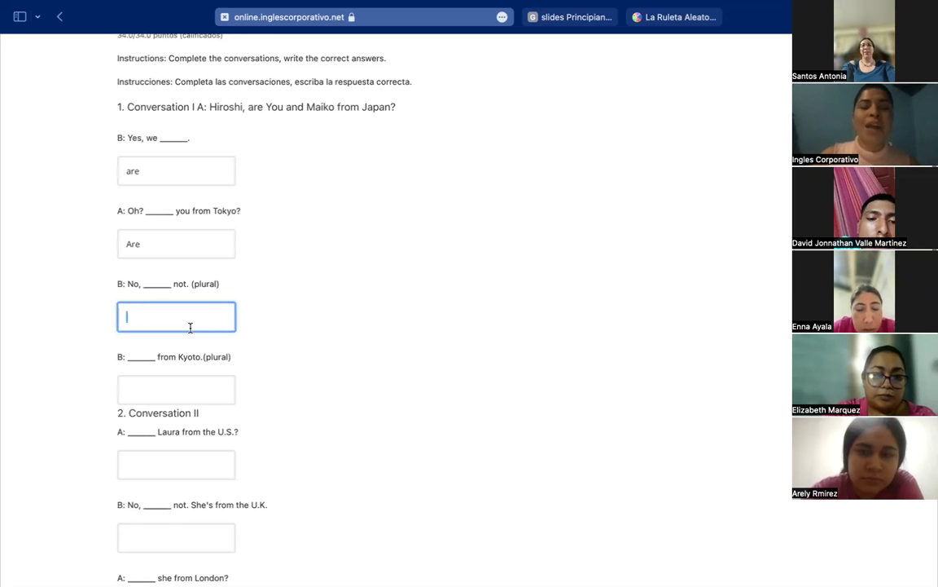
click(214, 288)
drag(214, 287, 193, 287)
click(194, 286)
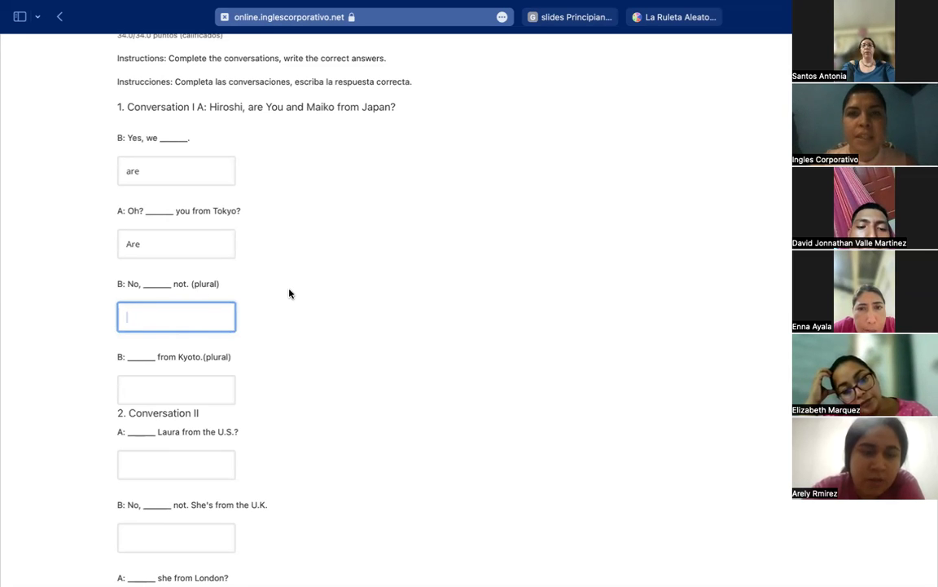
text(we are)
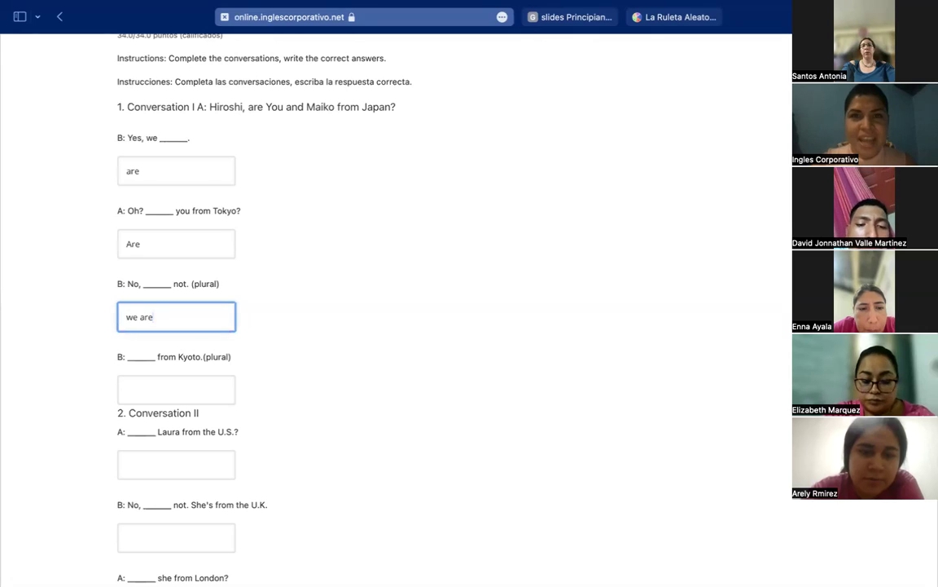
click(167, 389)
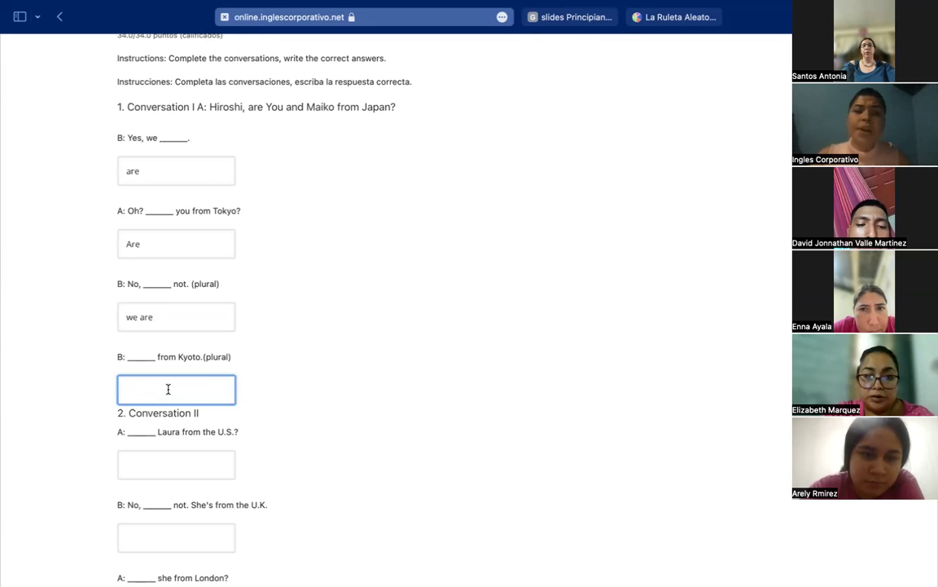
text(We are)
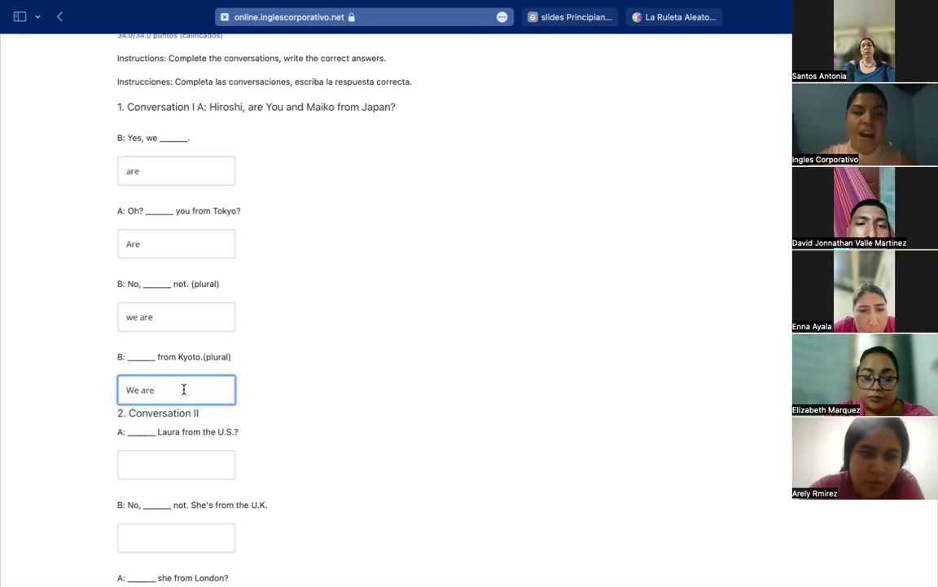
Step: Answer the first blank of Conversation II, the question about being from the U.S., with "Is"
scroll(266, 400, down, 1)
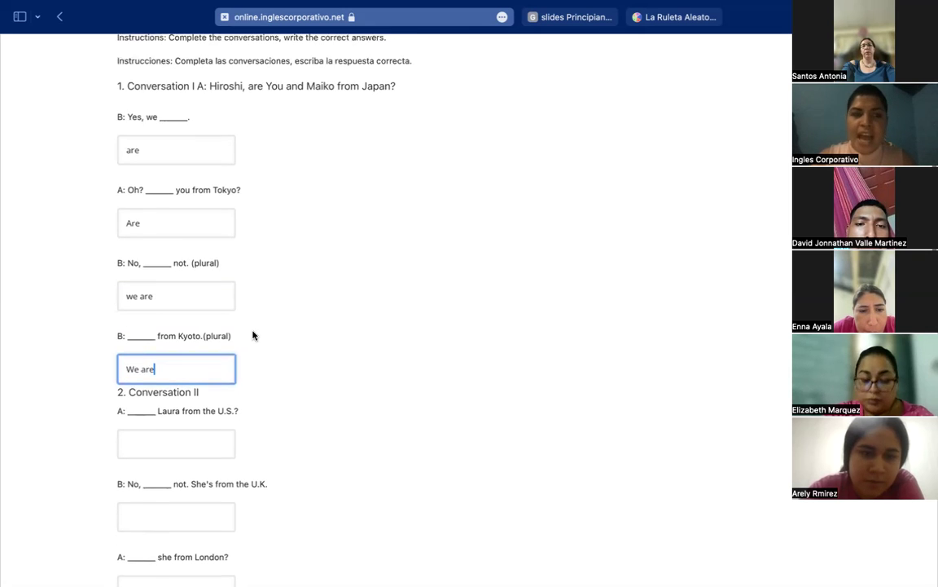
scroll(253, 335, up, 1)
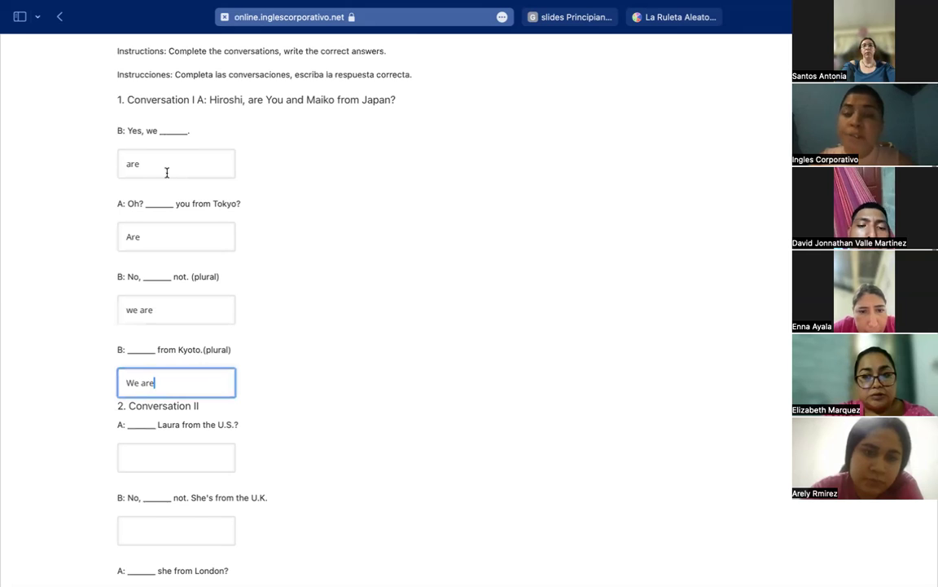
scroll(164, 171, down, 2)
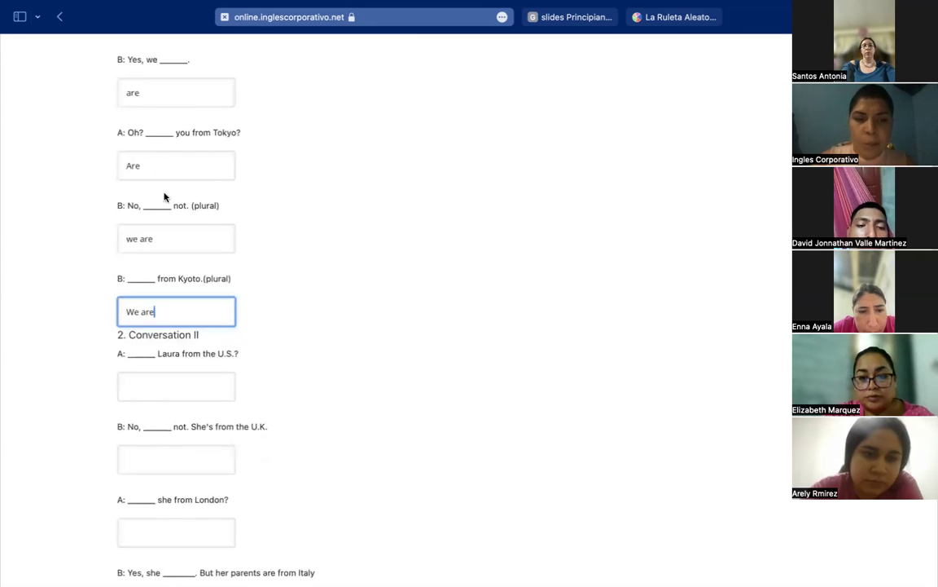
click(169, 393)
scroll(169, 393, down, 2)
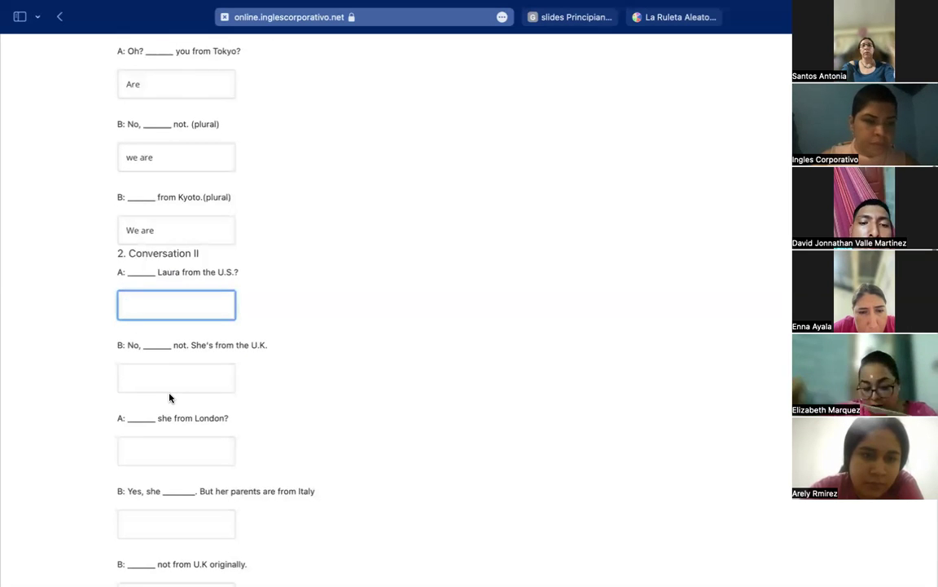
text(Is)
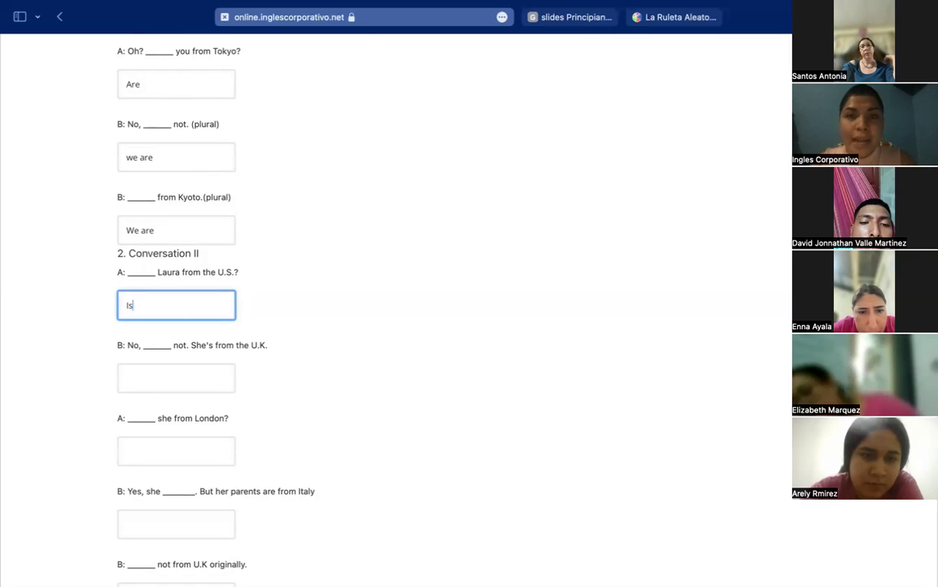
Step: Answer the next two blanks of Conversation II with "she is" before "not. She's from the U.K." and "Is" before "she from London?"
click(156, 384)
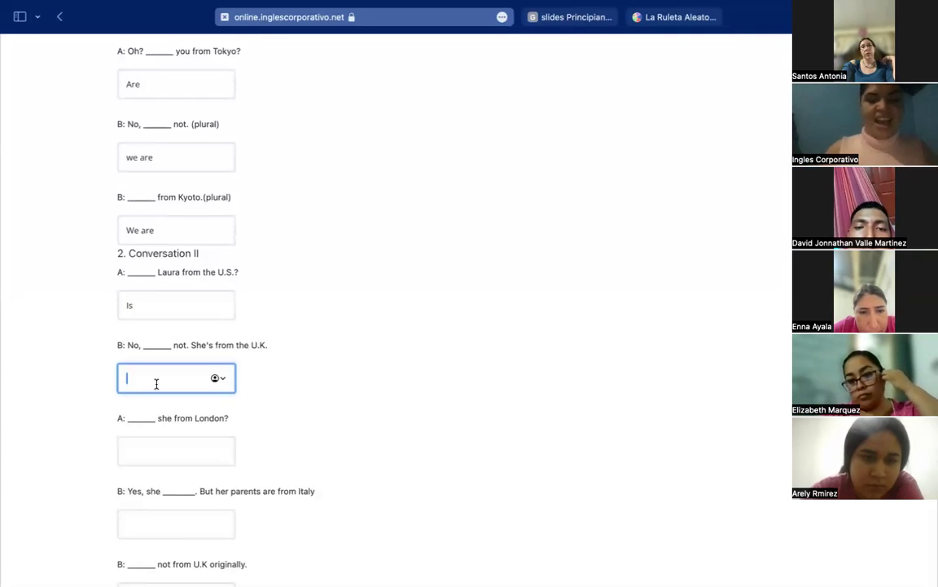
text(she is)
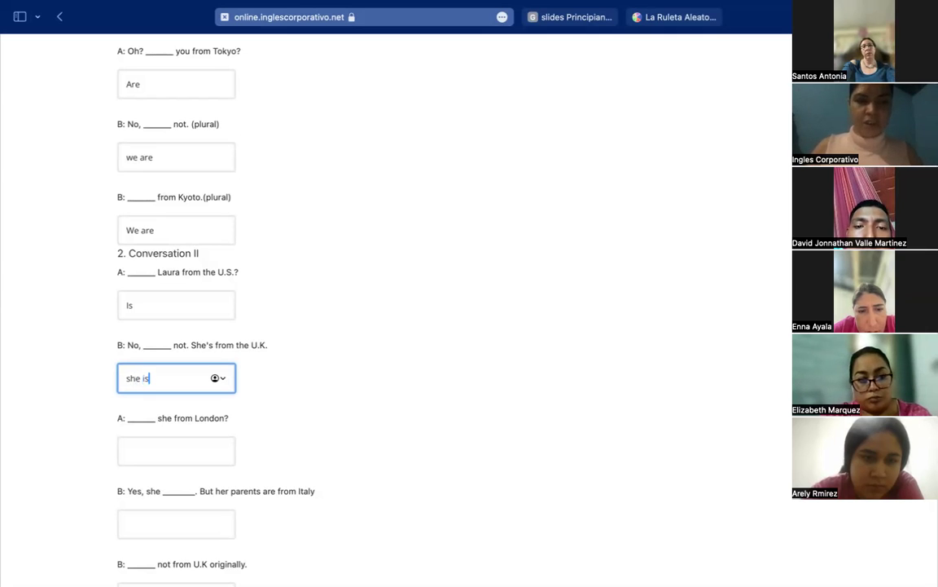
scroll(171, 408, down, 1)
click(155, 429)
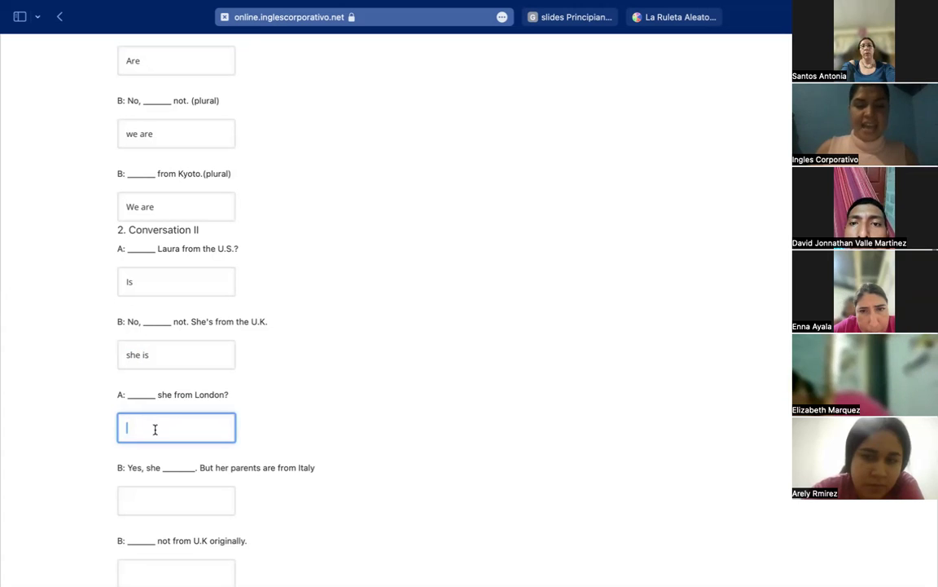
text(Is)
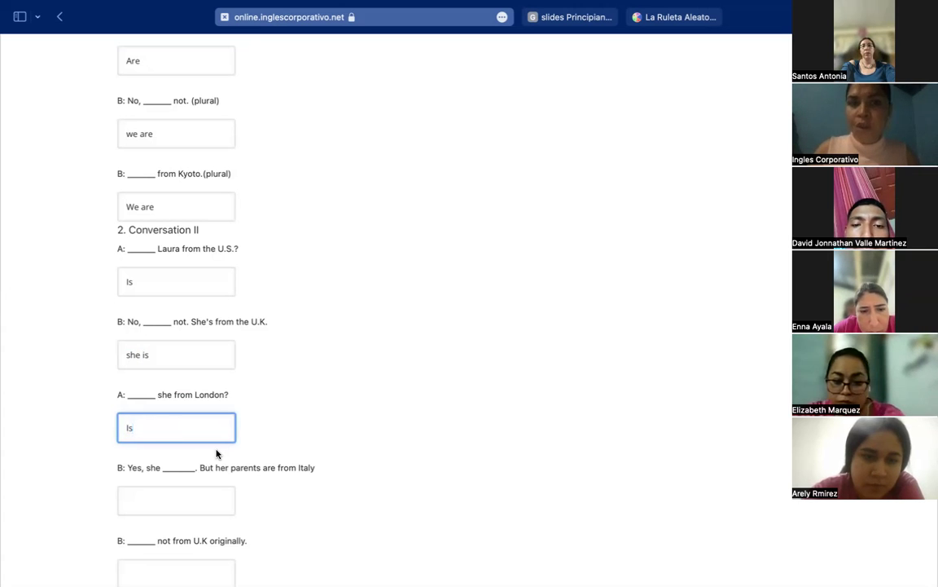
Step: Fill in "is" after "Yes, she" and "They are" before "not from U.K originally" in Conversation II
click(181, 497)
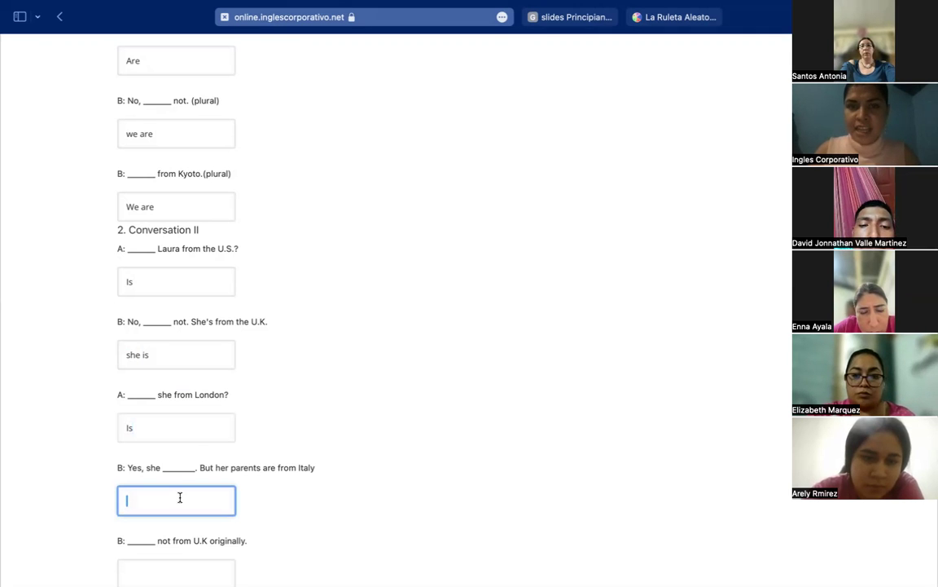
text(is)
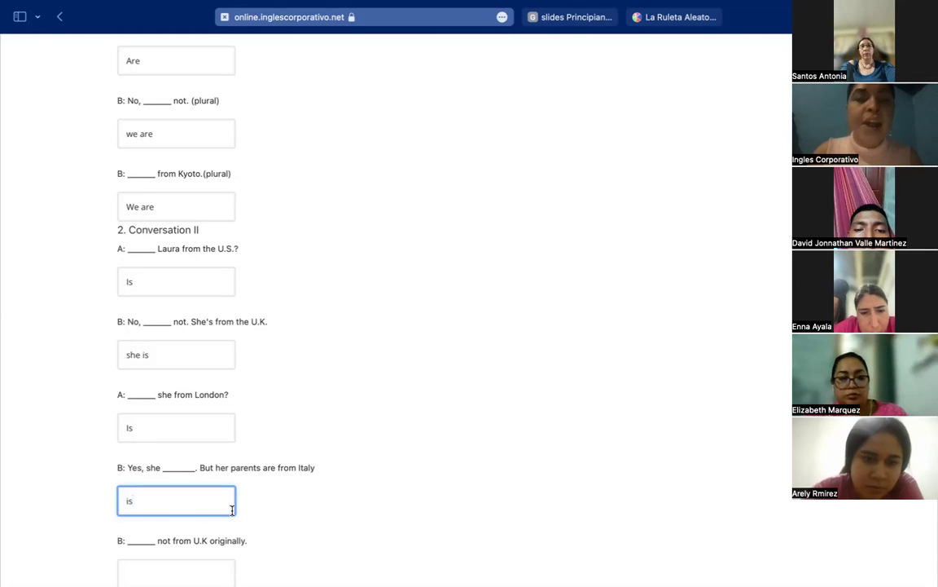
scroll(232, 509, down, 2)
click(196, 510)
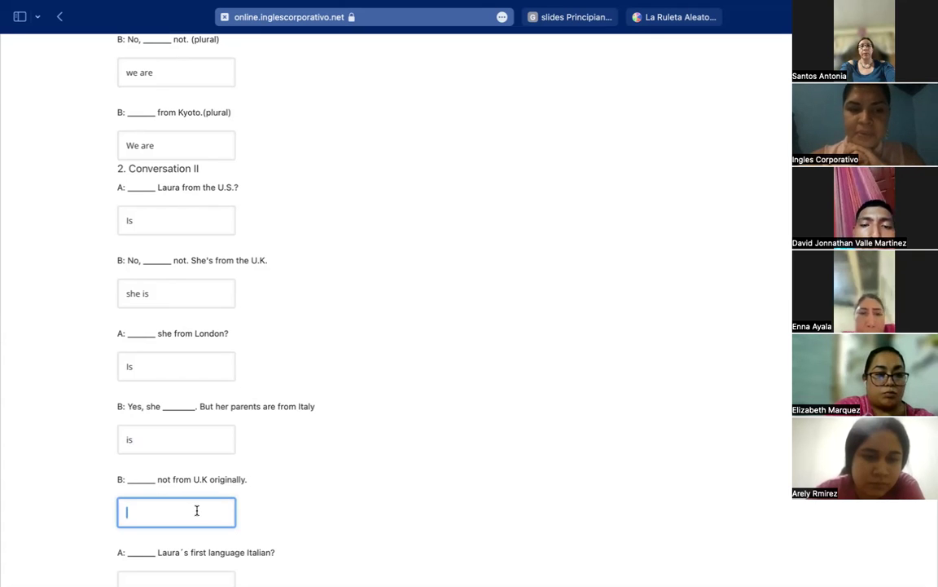
text(The)
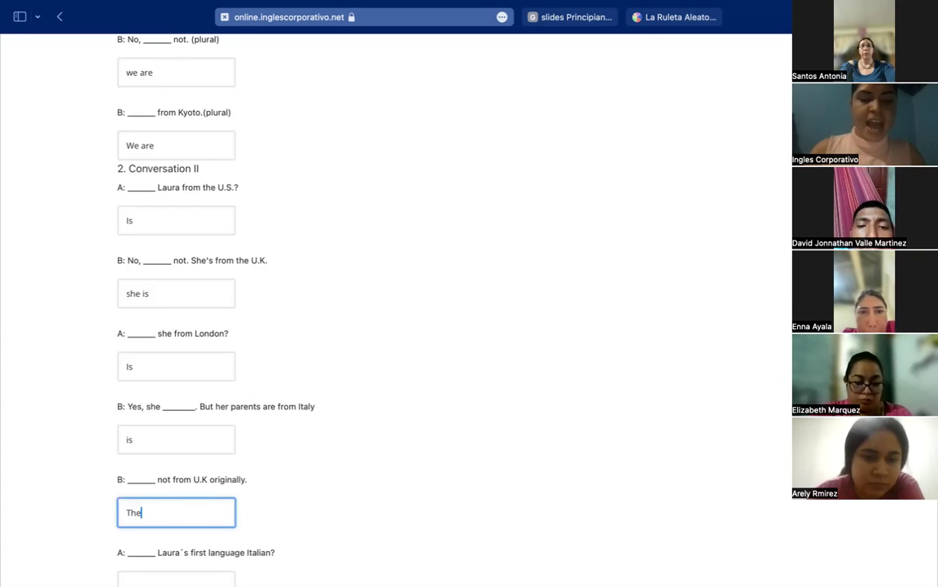
text(y are)
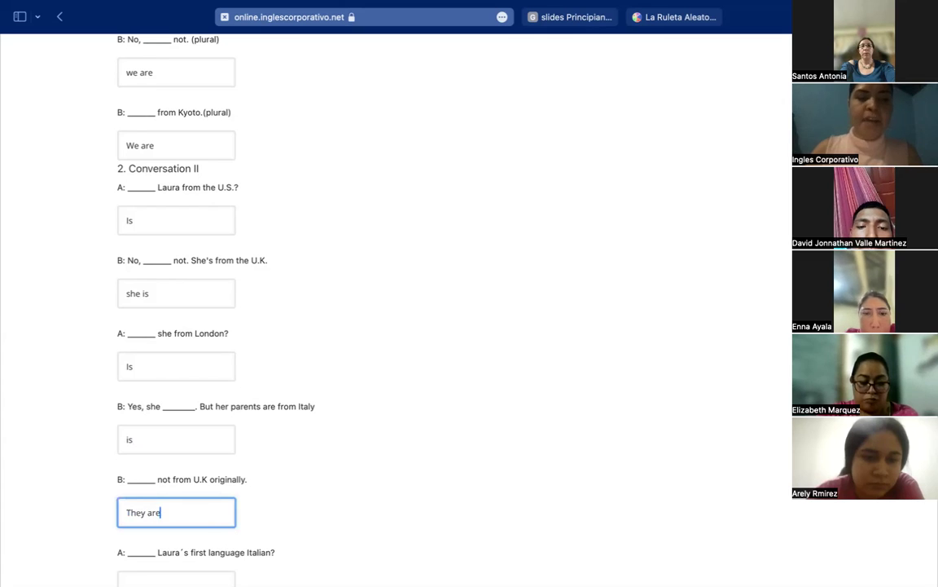
double_click(133, 511)
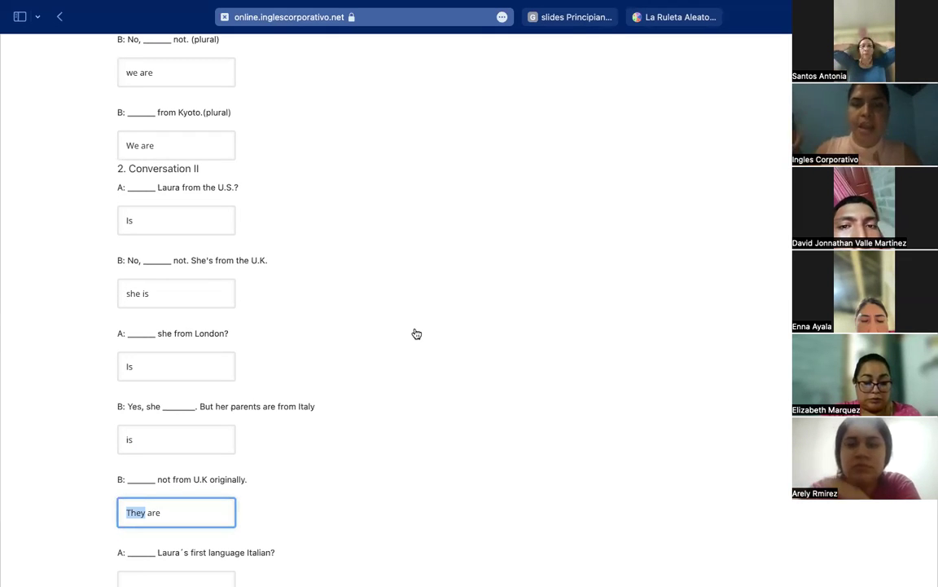
Step: Answer the Conversation II question about the first language being Italian with capitalized "Is"
scroll(417, 334, down, 1)
scroll(375, 302, down, 3)
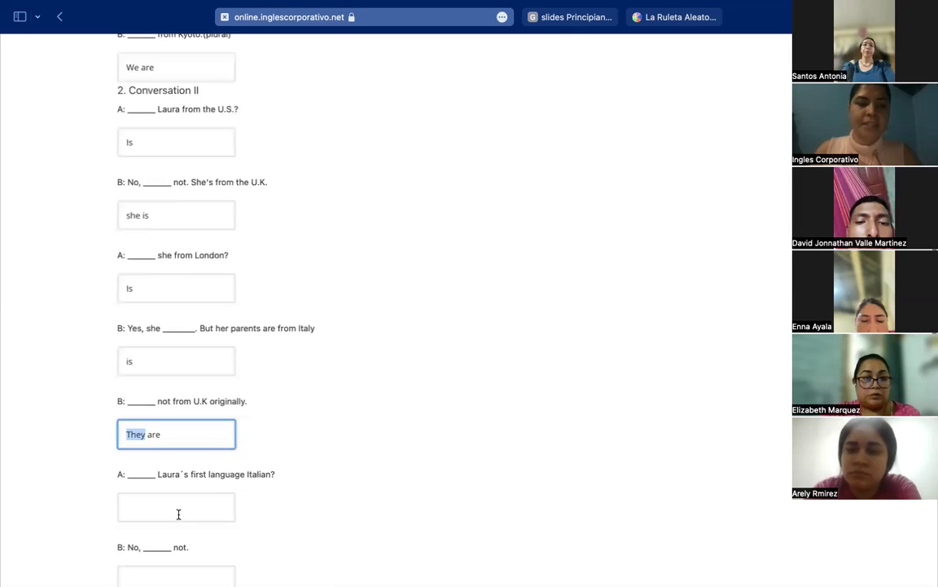
click(177, 510)
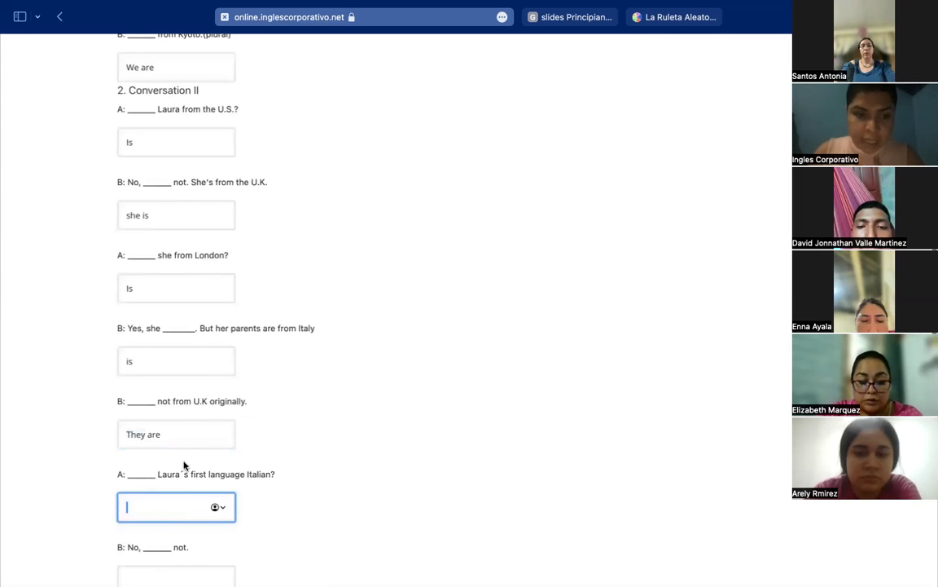
scroll(176, 466, down, 1)
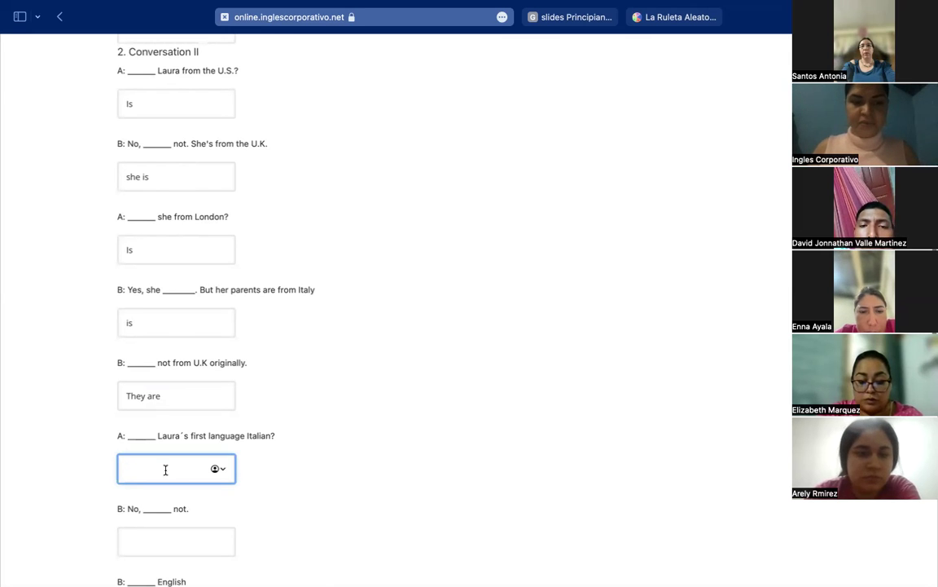
text(Is)
key(BackSpace)
key(BackSpace)
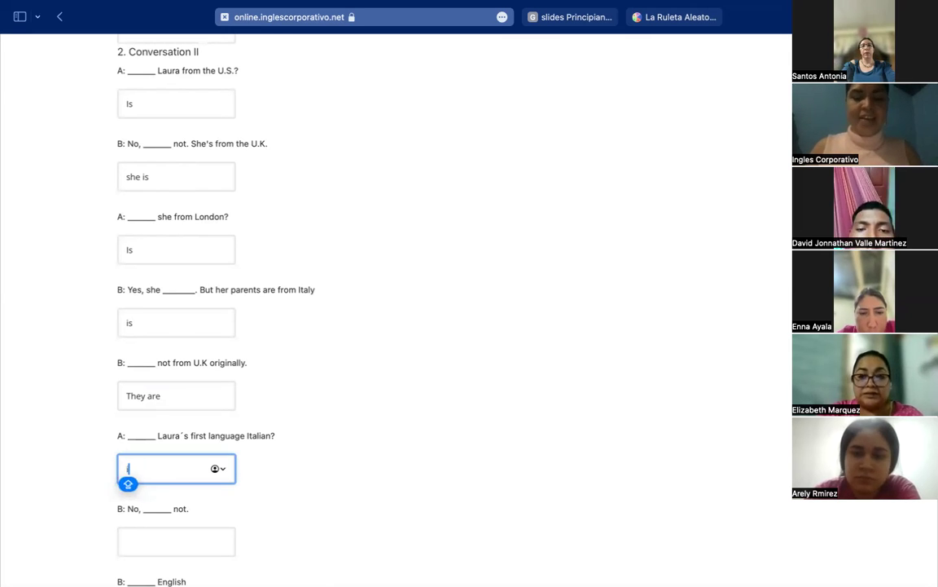
text(Is)
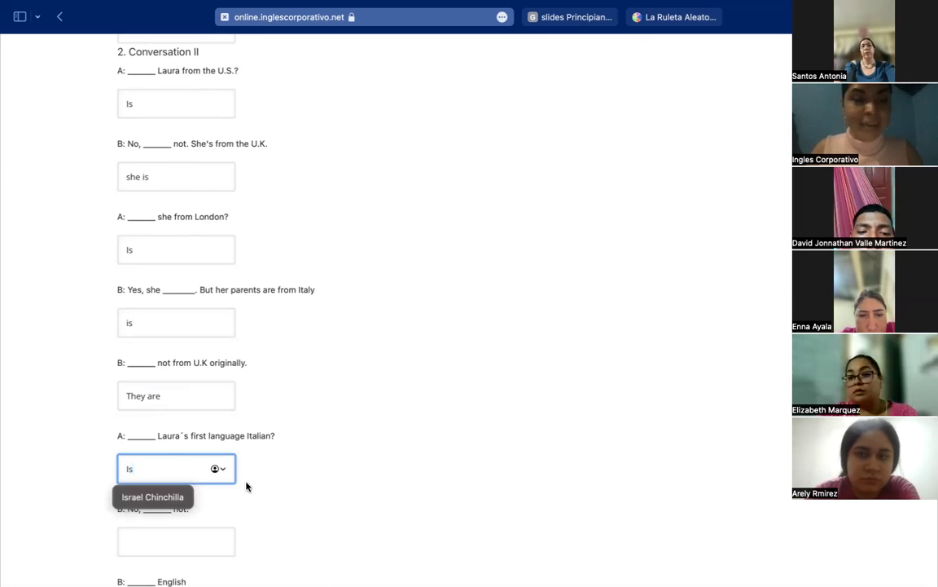
Step: Complete the short negative reply to the Italian language question in Conversation II with "it is"
scroll(196, 469, down, 2)
click(195, 468)
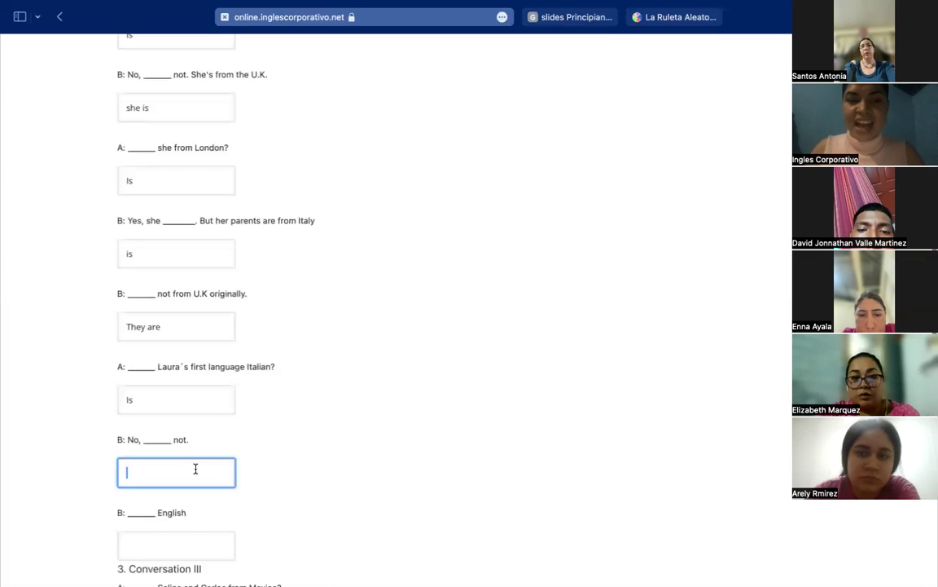
text(it)
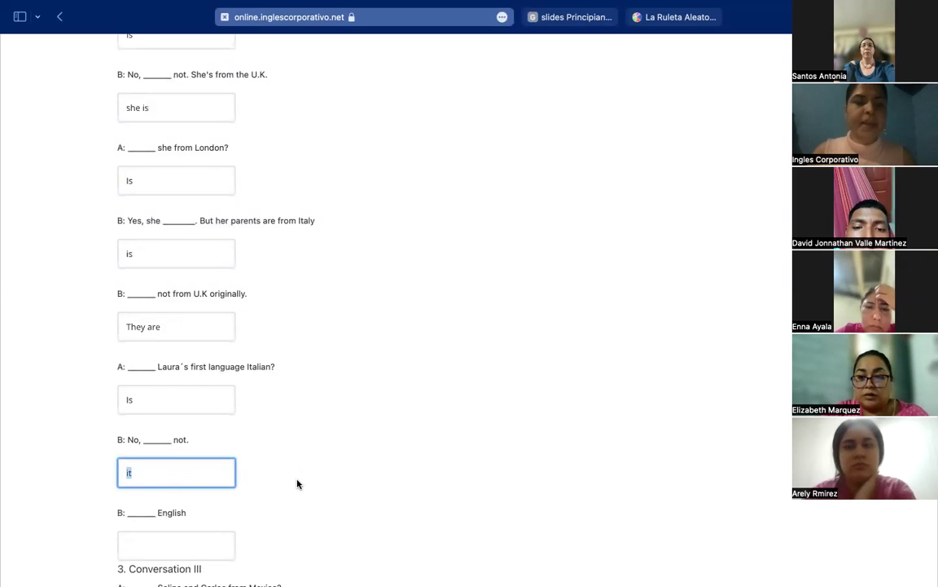
scroll(289, 484, down, 1)
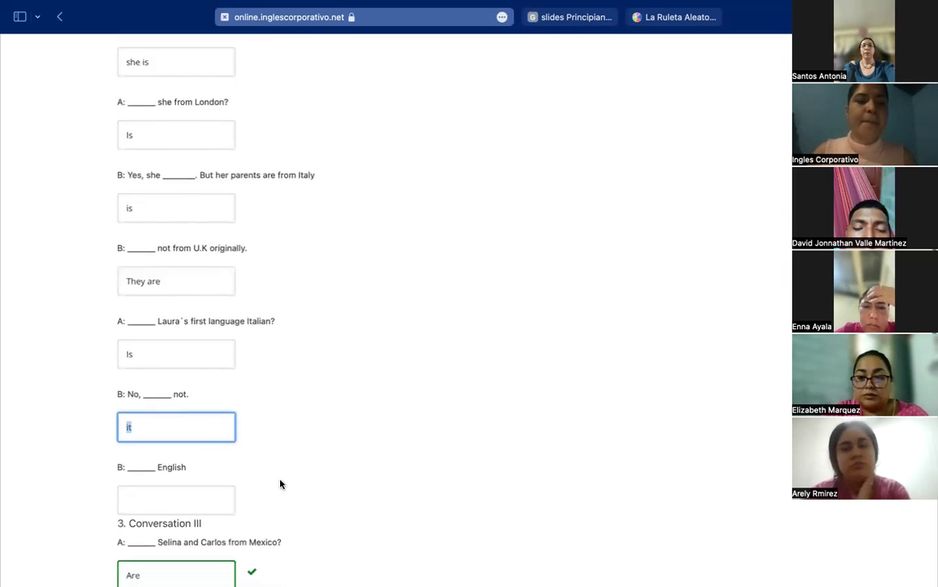
click(172, 418)
text(is)
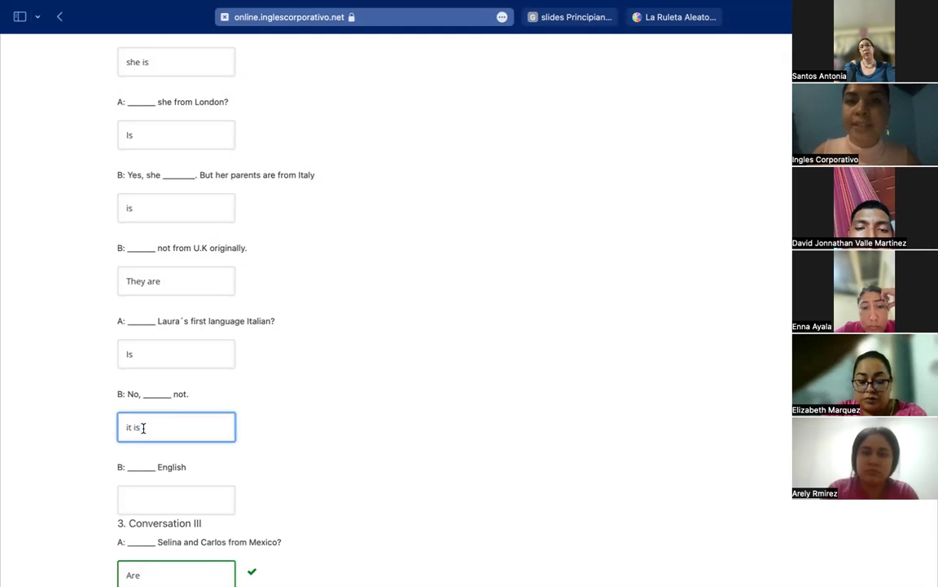
Step: Complete the last blank of Conversation II, before "English", with capitalized "It is"
click(150, 493)
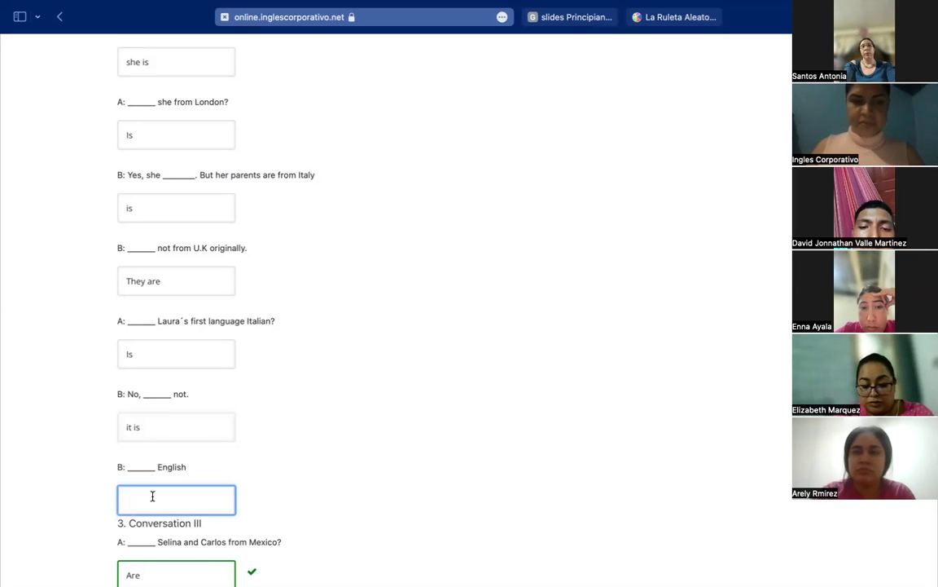
text(it is)
click(127, 499)
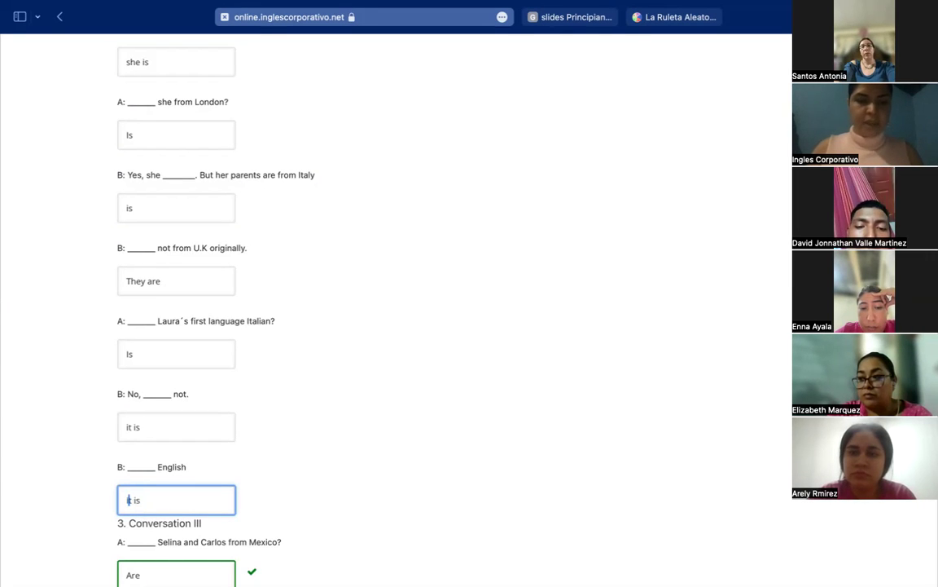
Step: Clear the first two answers of Conversation III, the "from Mexico?" question and its "No, ... not" reply
click(126, 571)
key(BackSpace)
key(BackSpace)
key(BackSpace)
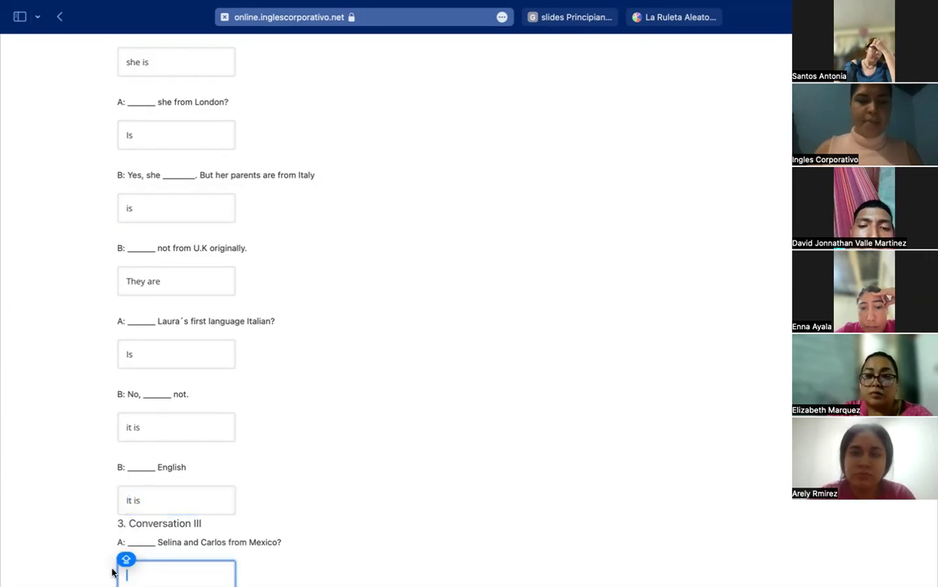
scroll(146, 562, down, 3)
click(166, 569)
key(super+a)
key(BackSpace)
Step: Clear the Conversation III answers for the "from Brazil." and "you from Brazil, too?" blanks
scroll(167, 569, down, 4)
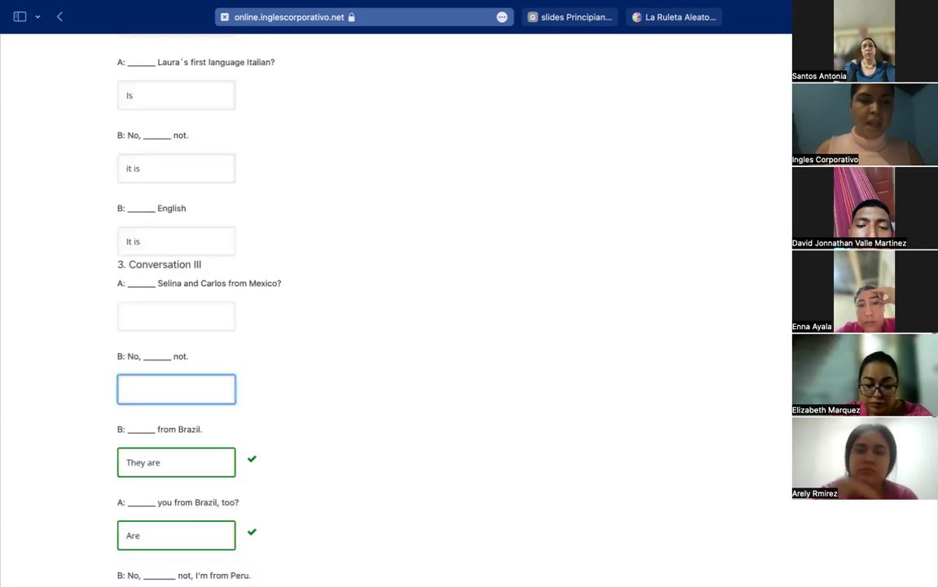
click(132, 459)
key(super+a)
key(BackSpace)
click(137, 532)
key(super+a)
key(BackSpace)
Step: Clear the last three answers of Conversation III, from "not, I'm from Peru" through "Yes, it"
scroll(119, 539, down, 3)
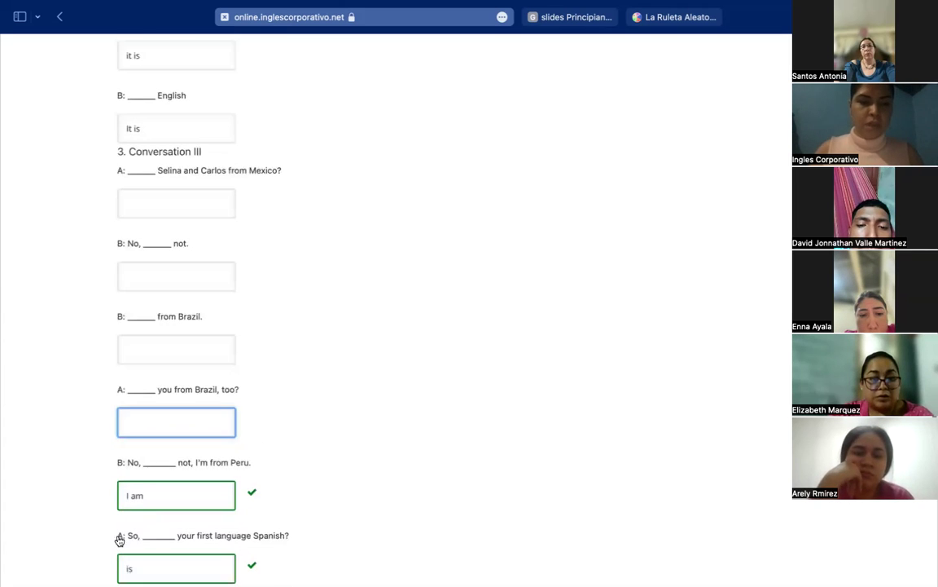
click(143, 496)
key(super+a)
key(BackSpace)
click(122, 570)
key(super+a)
key(BackSpace)
scroll(133, 544, down, 3)
click(130, 523)
key(super+a)
key(BackSpace)
Step: Answer the first blank of Conversation III, the question about being from Mexico, with "Are"
scroll(248, 468, up, 1)
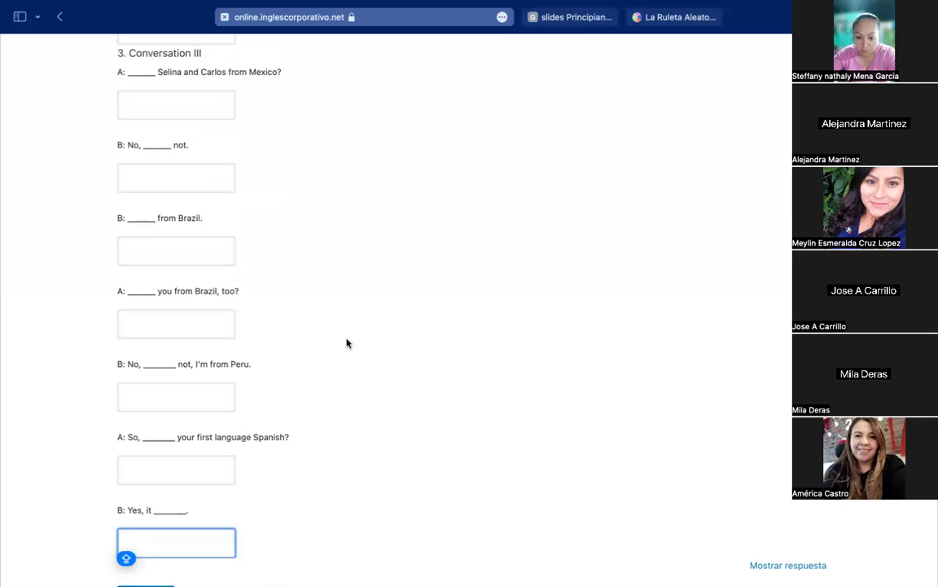
click(159, 104)
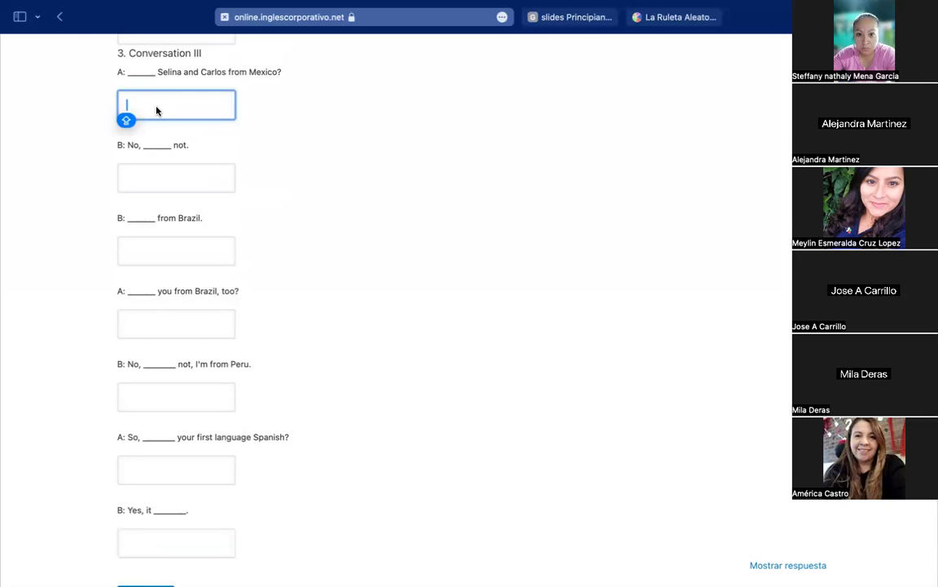
scroll(165, 145, down, 1)
scroll(165, 145, up, 2)
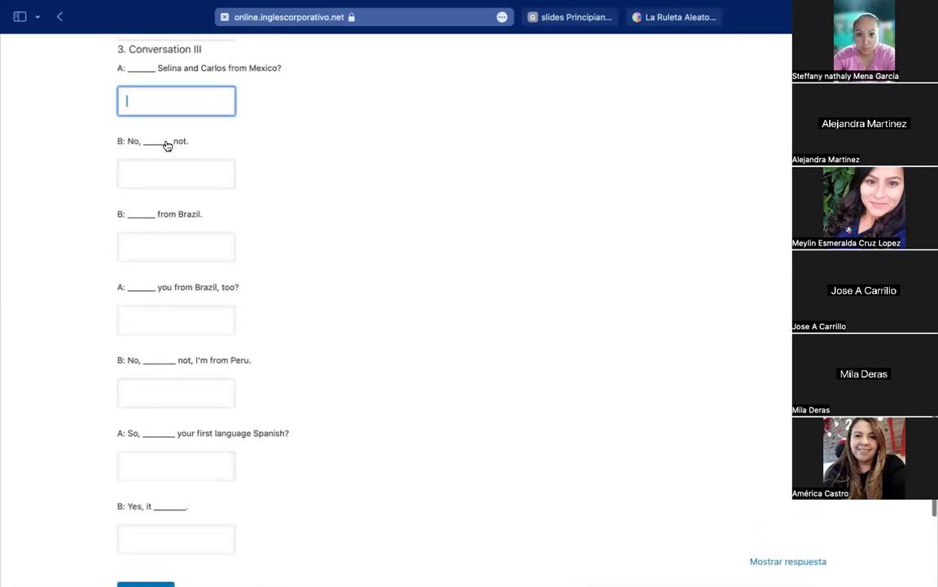
key(Caps_Lock)
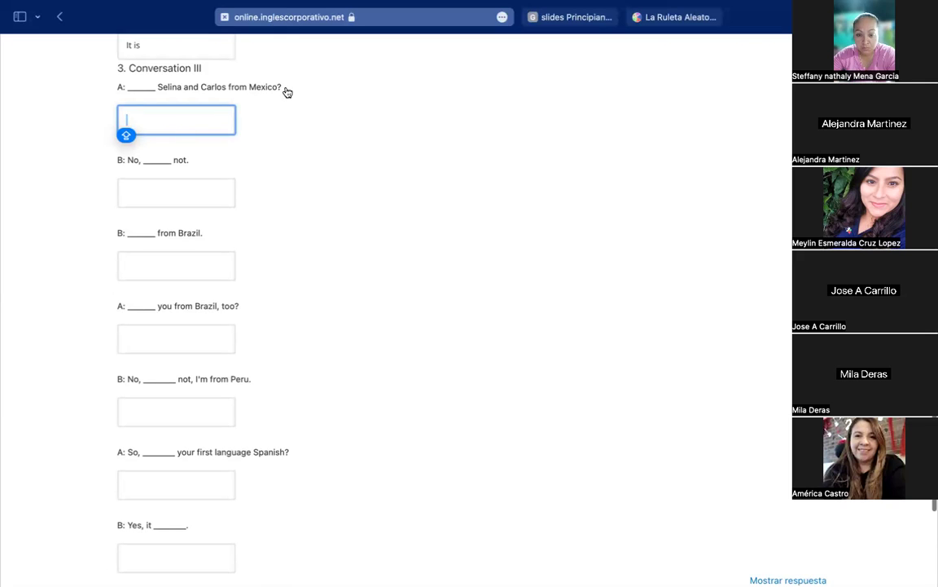
drag(287, 92, 163, 93)
click(162, 93)
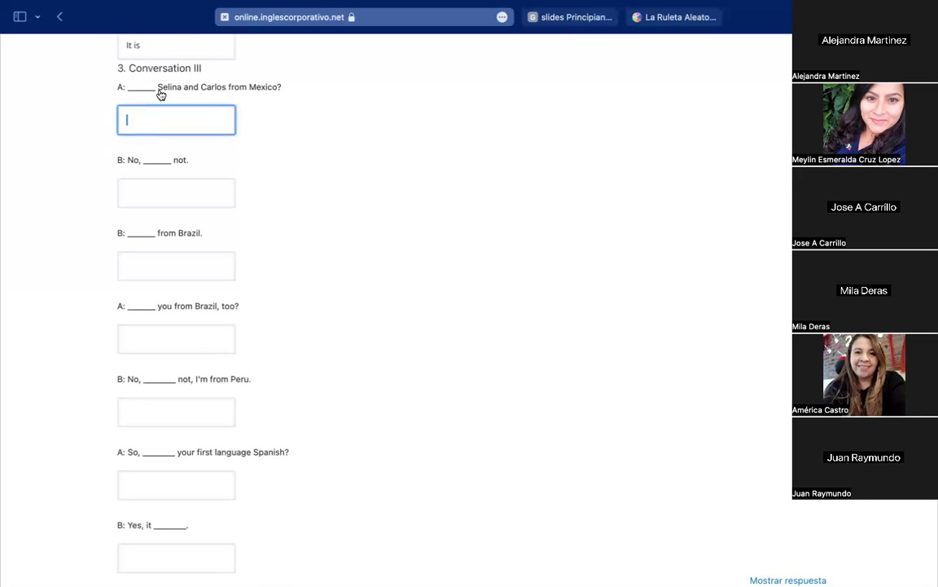
text(Are)
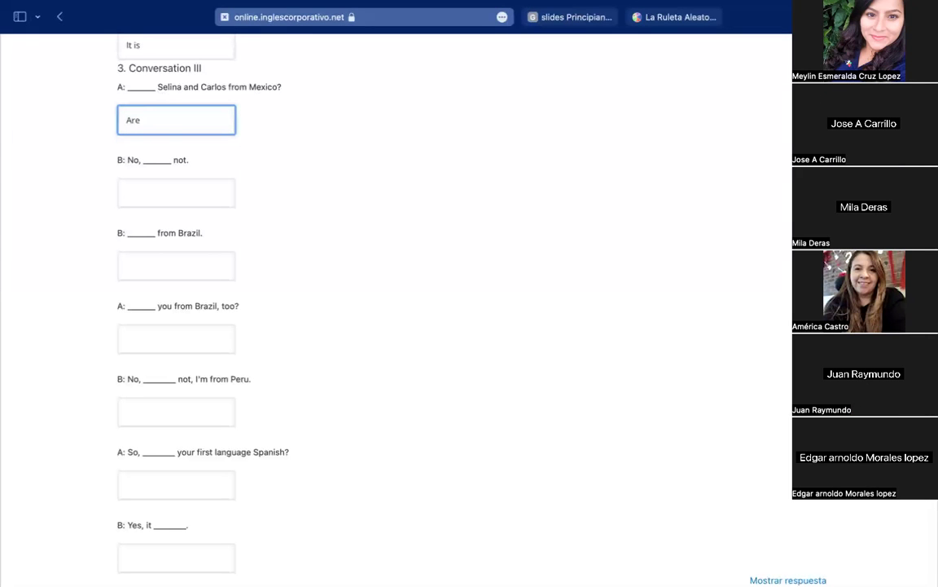
Step: Complete the next two blanks of Conversation III with "they are" in the "No, ... not" reply and "They are" before "from Brazil"
click(158, 195)
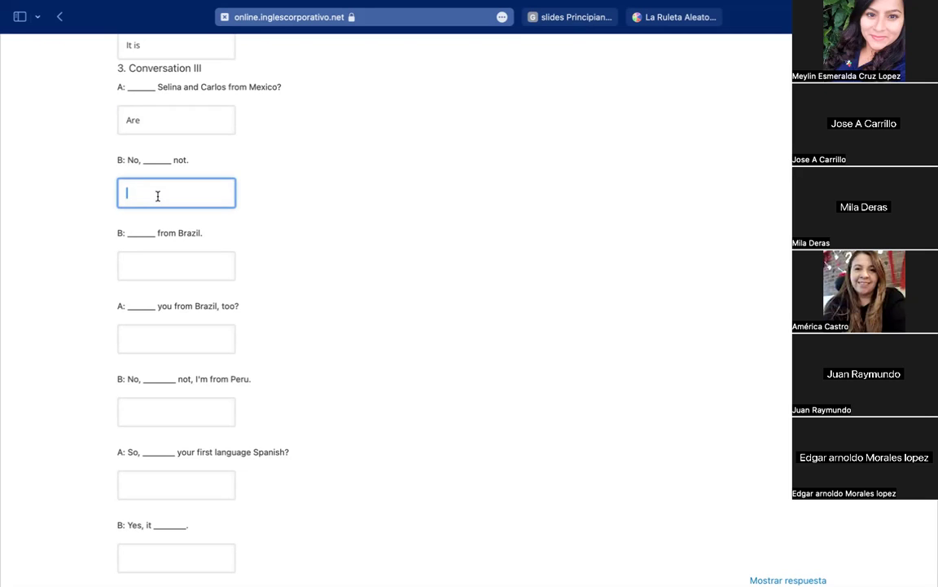
text(they are)
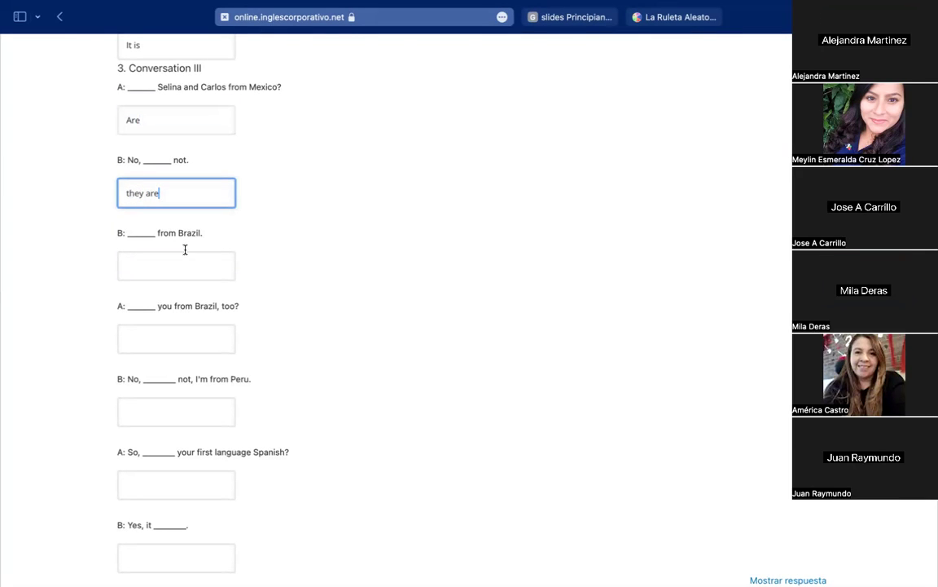
click(184, 276)
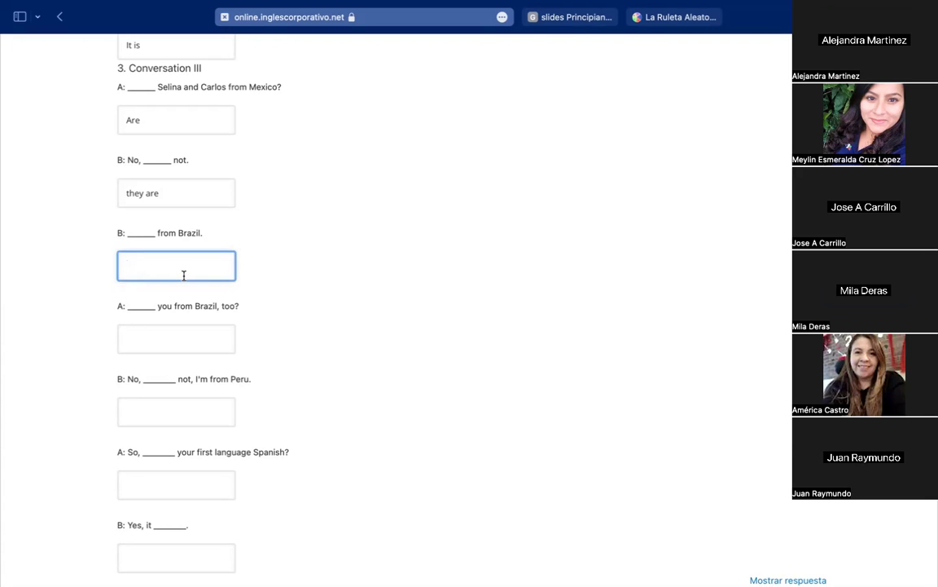
text(They are)
Step: Answer the "you from Brazil, too?" blank of Conversation III with "Are"
click(175, 340)
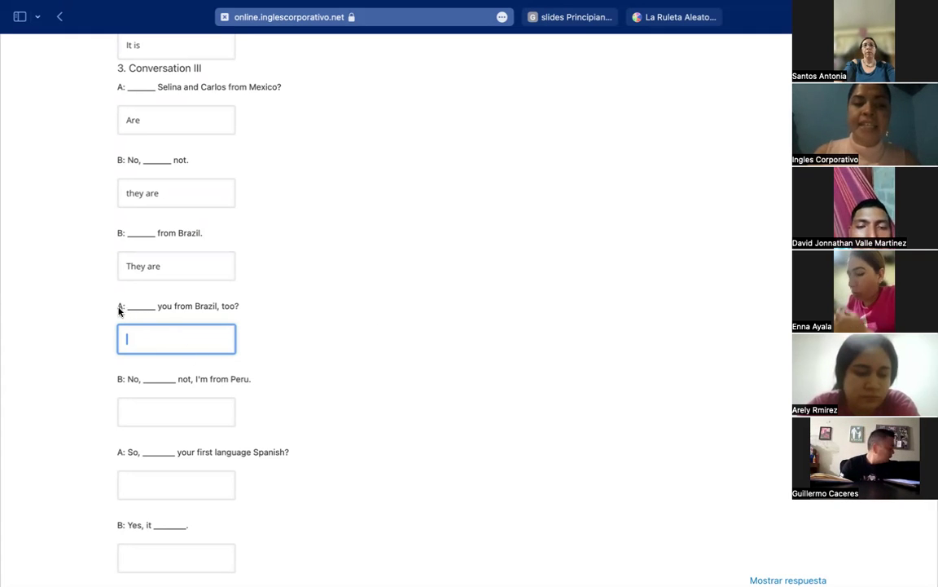
drag(119, 310, 236, 310)
click(239, 310)
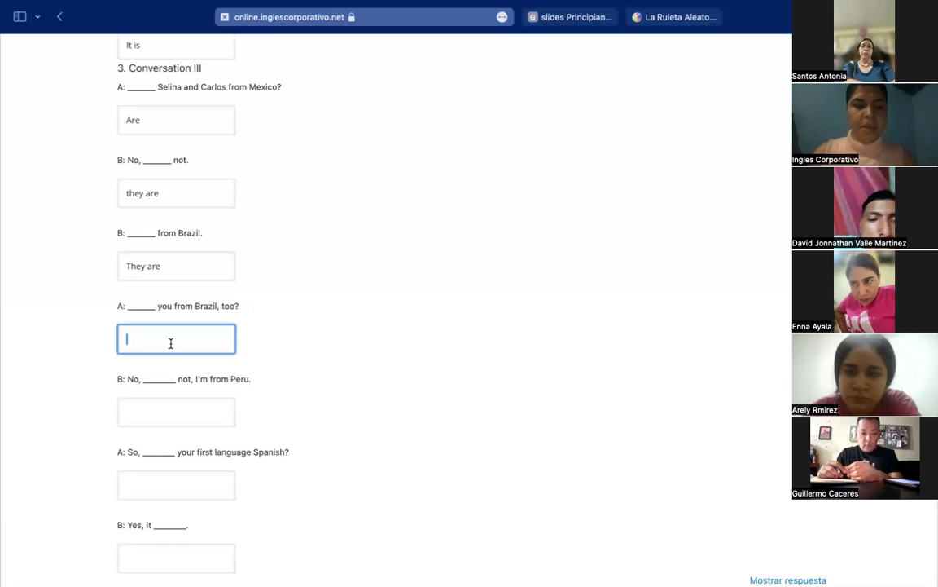
text(Are)
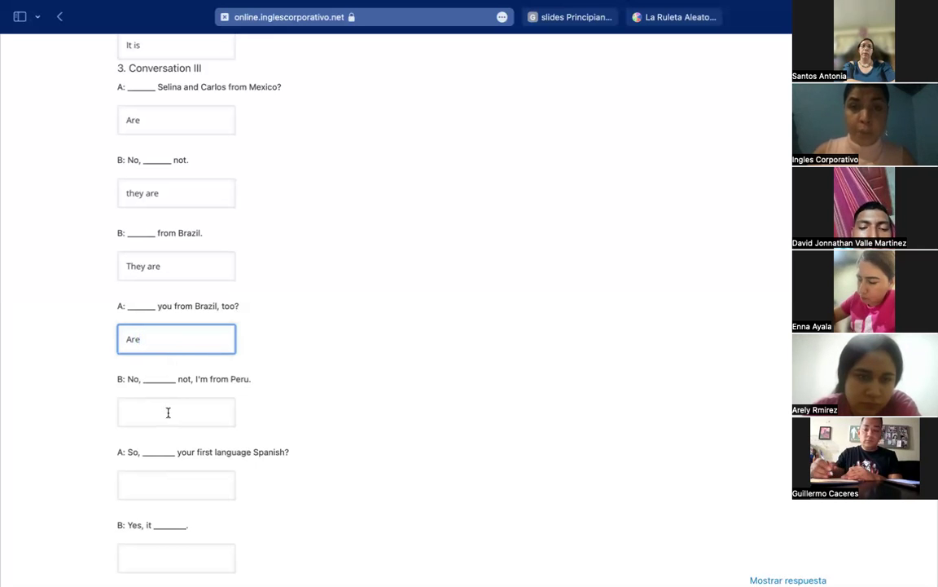
drag(142, 339, 124, 344)
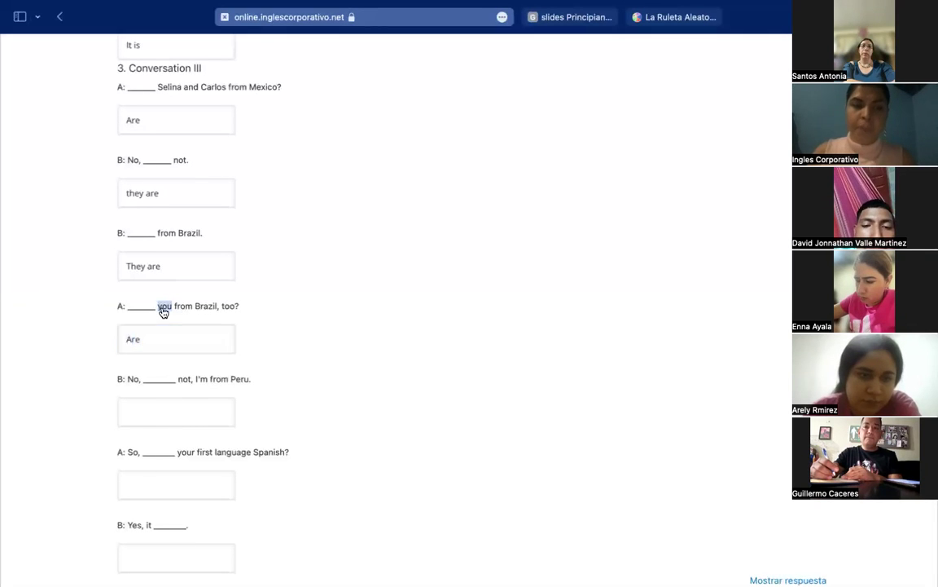
Step: Complete the "No, ... not, I'm from Peru" reply in Conversation III with "I am"
click(160, 398)
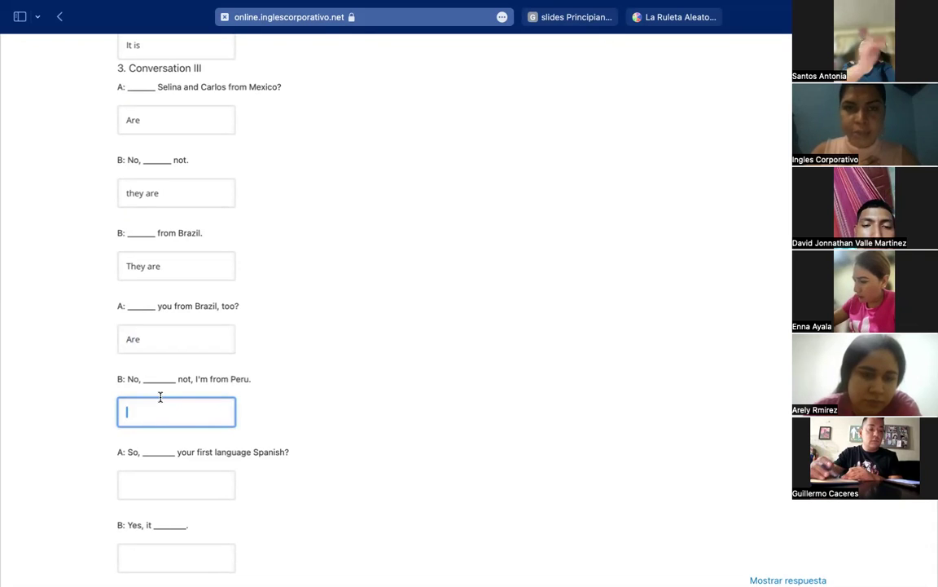
text(I)
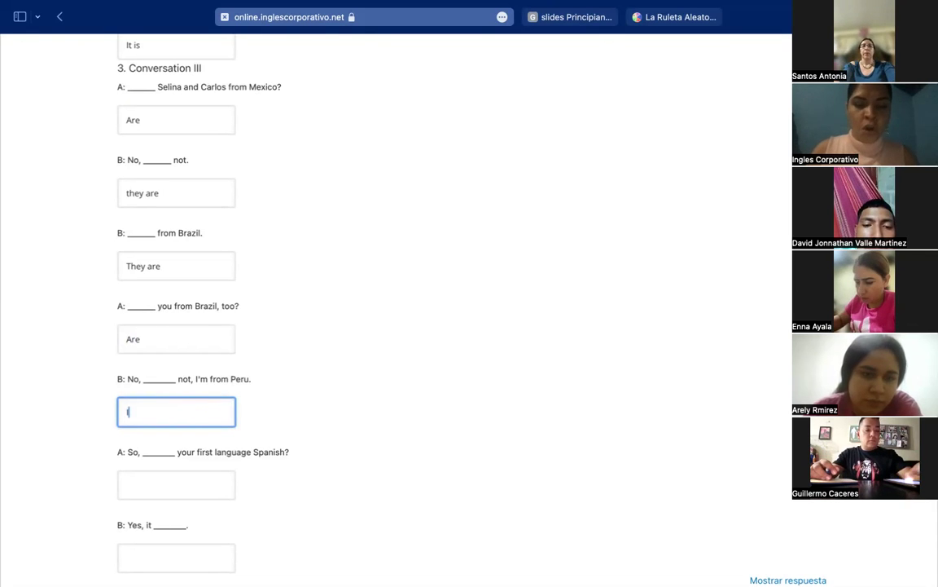
text( am)
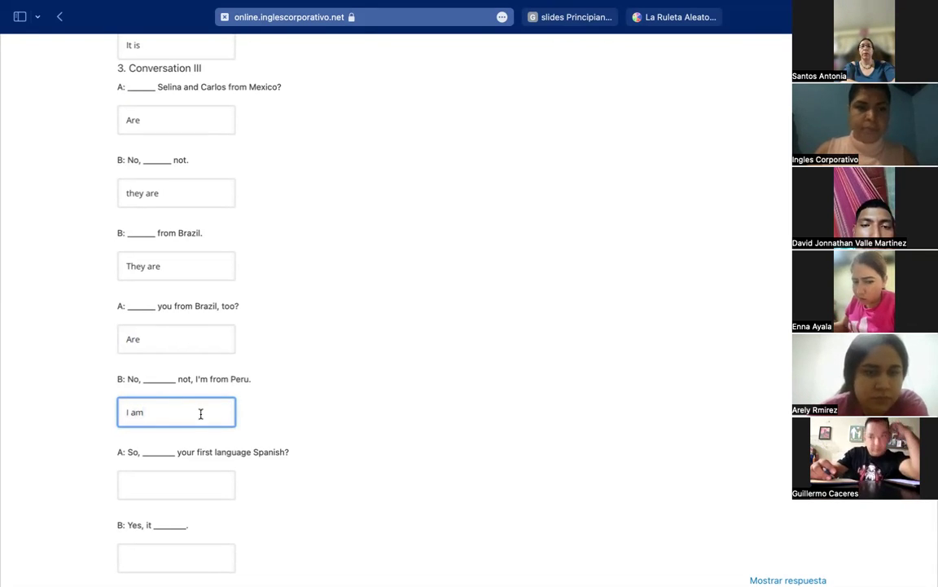
Step: Fill the blank before "your first language Spanish?" in Conversation III with "is"
scroll(200, 414, down, 2)
click(165, 424)
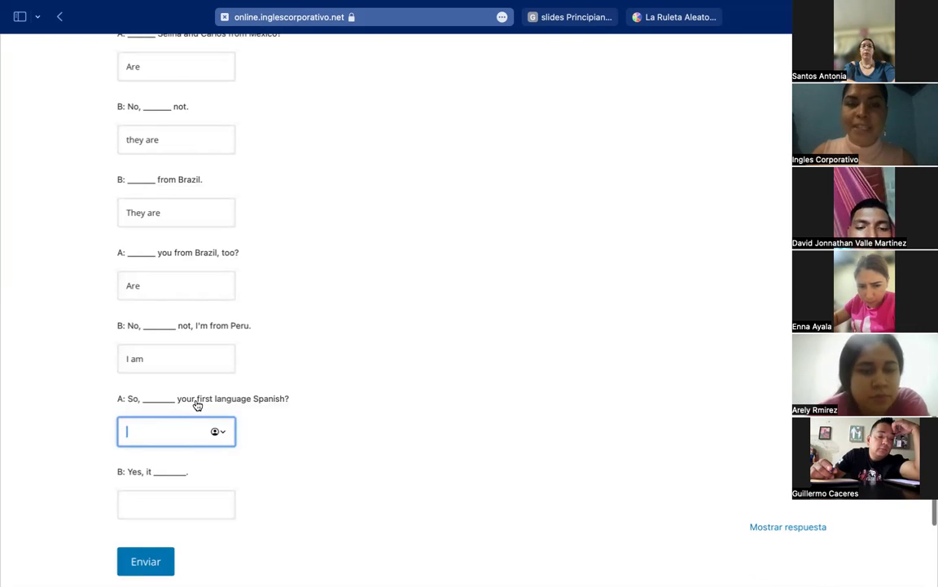
drag(196, 401, 286, 406)
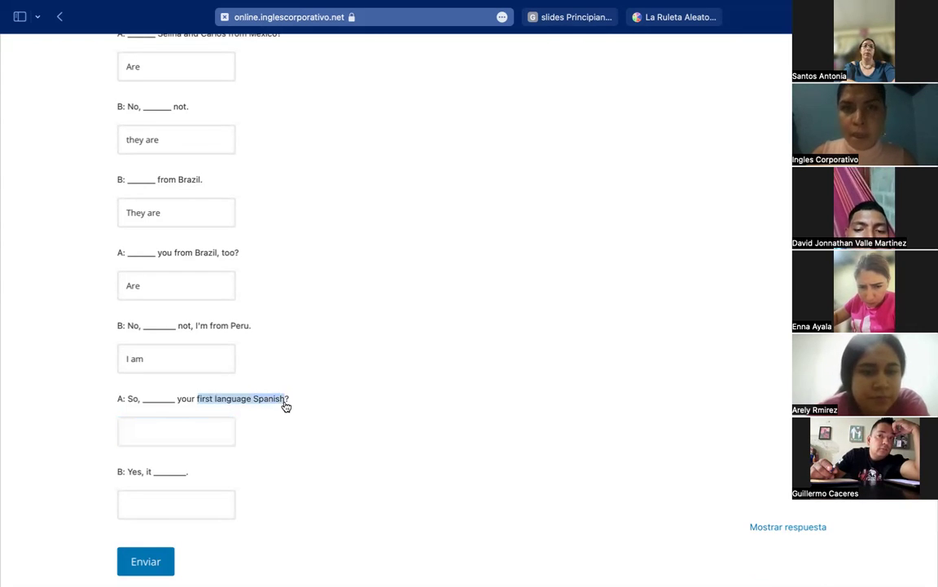
key(Tab)
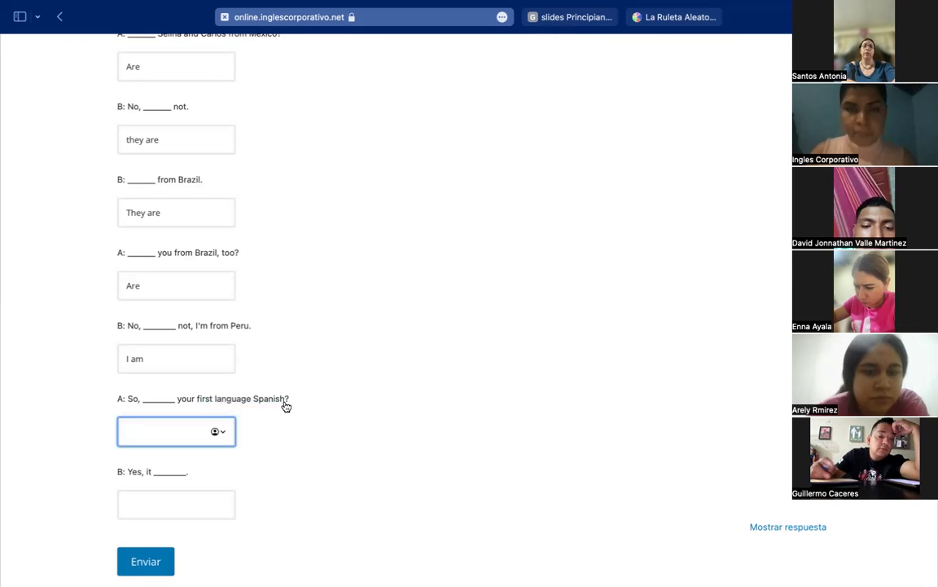
text(is)
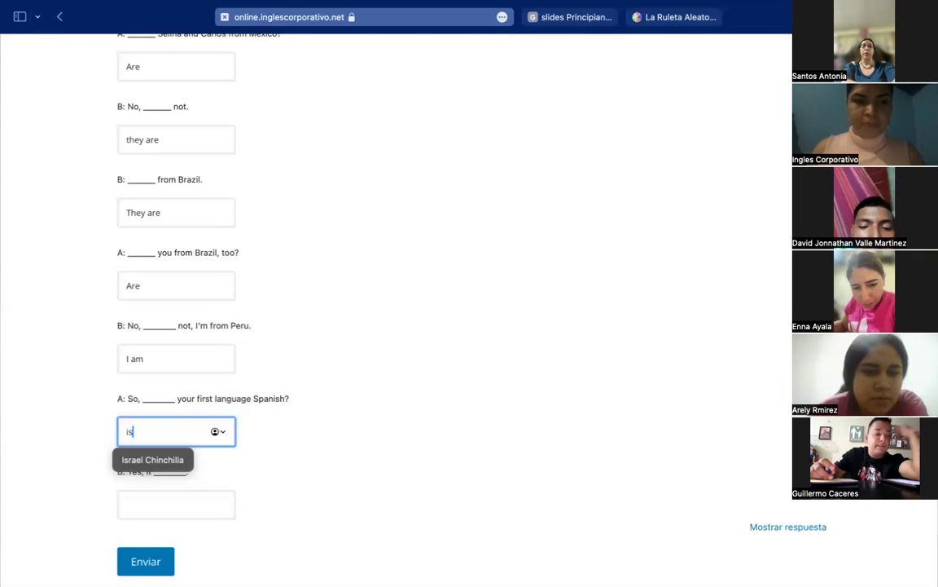
click(307, 420)
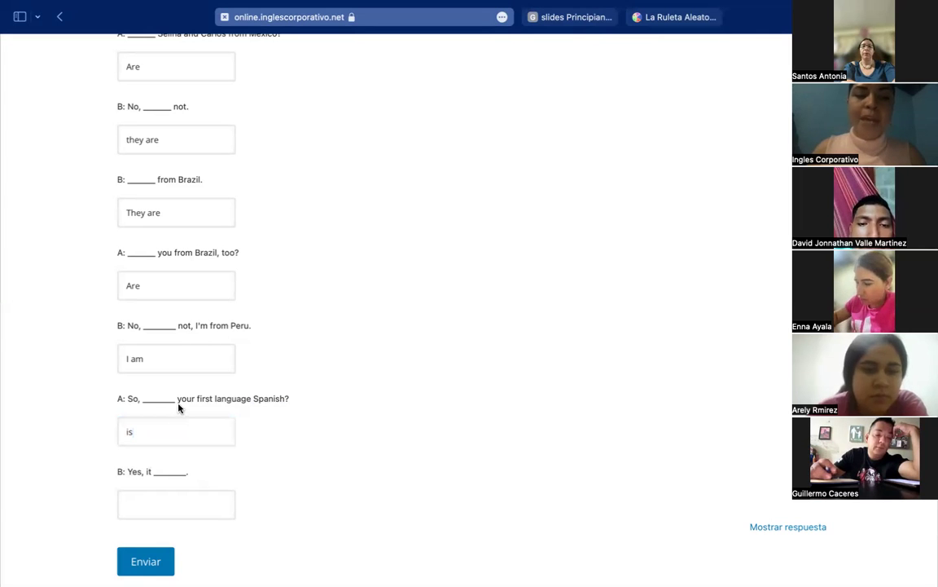
click(157, 430)
text(it)
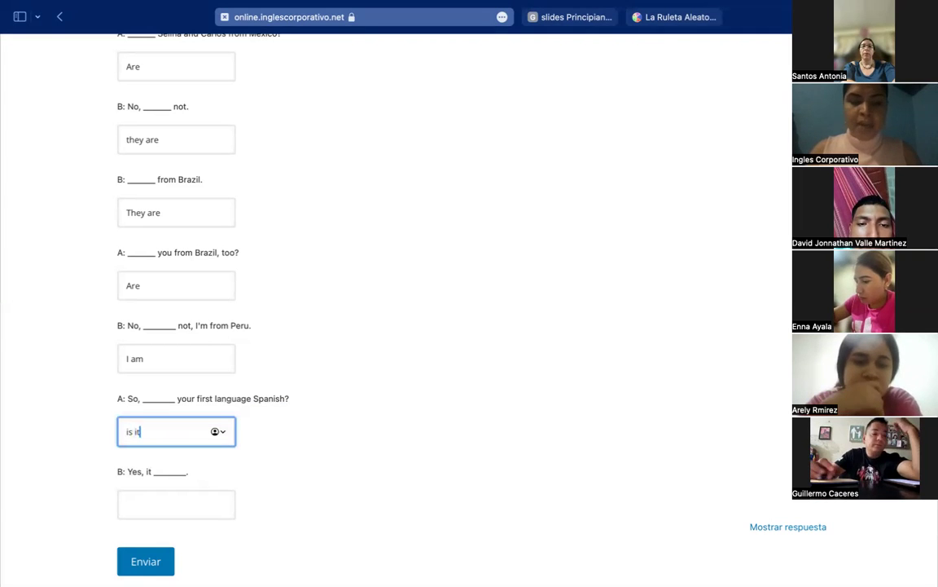
key(BackSpace)
key(BackSpace)
key(BackSpace)
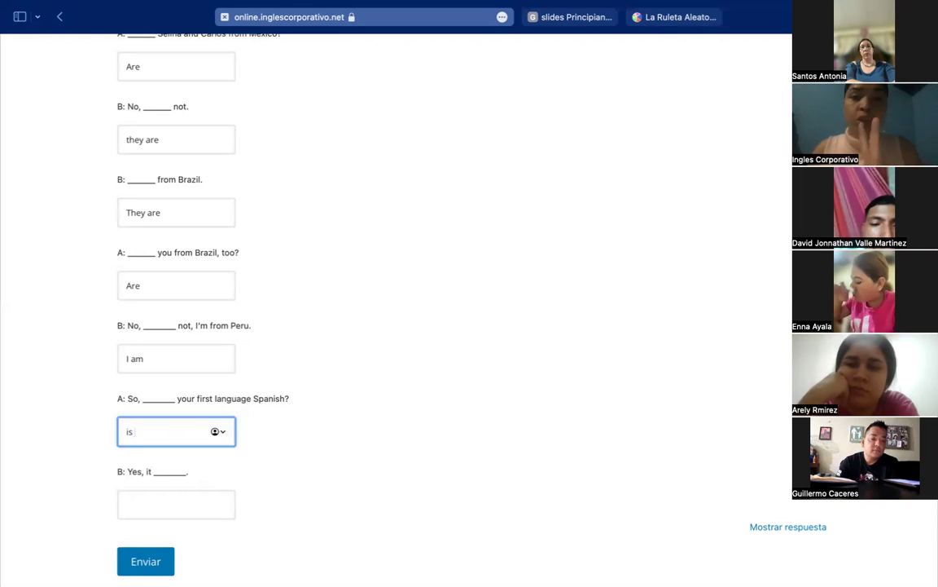
click(195, 405)
drag(195, 405, 251, 405)
key(Tab)
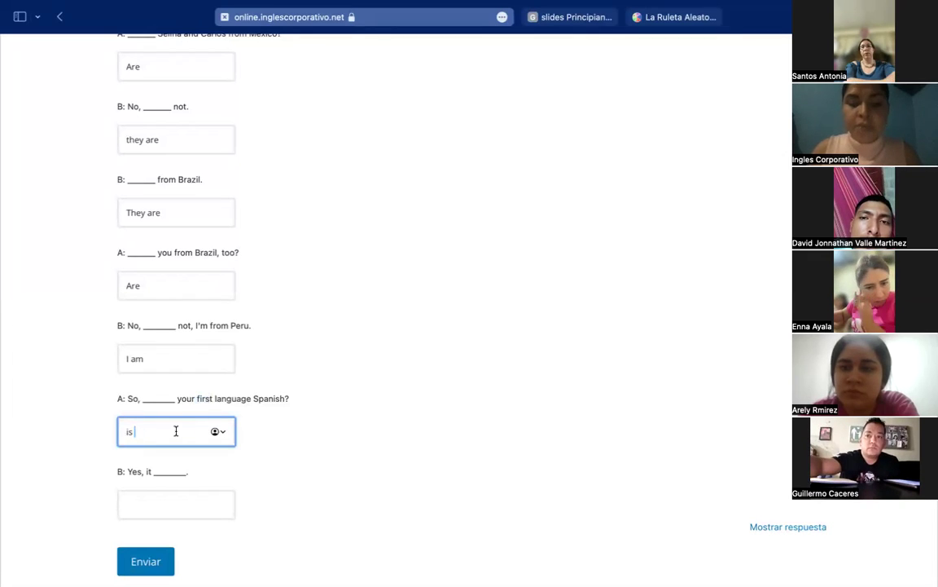
text(it)
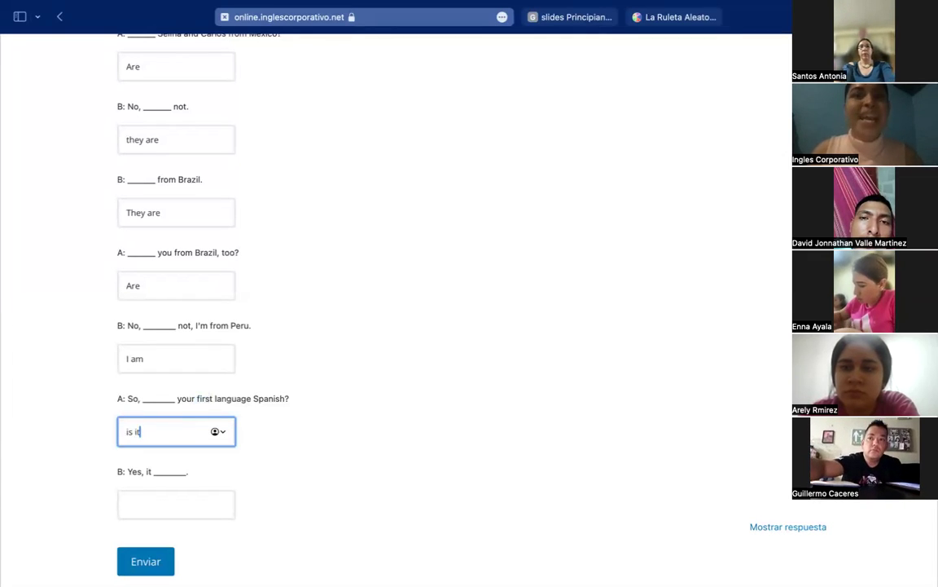
key(BackSpace)
key(BackSpace)
key(BackSpace)
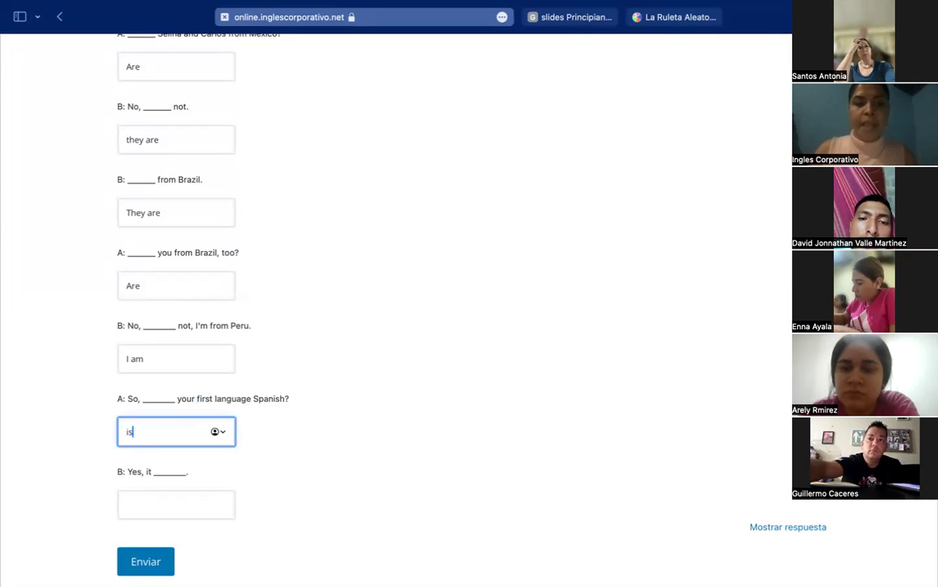
Step: Complete the final "Yes, it" reply of Conversation III with "is" and submit the Knowledge Check answers
click(161, 505)
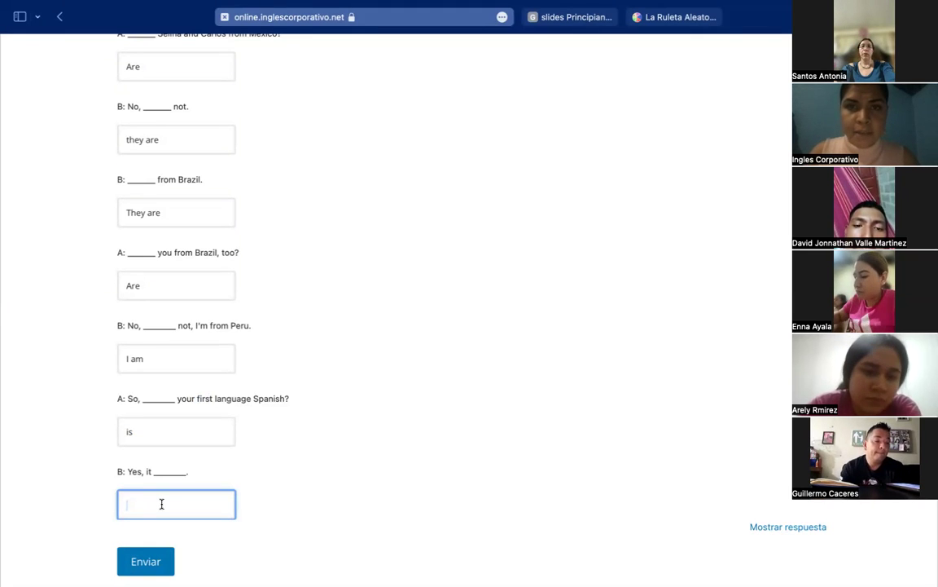
text(is)
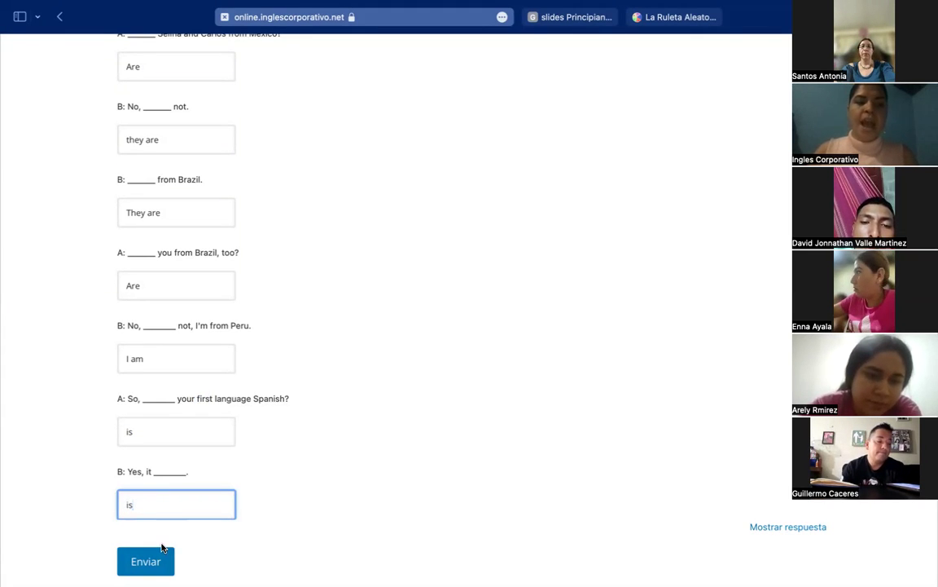
click(146, 564)
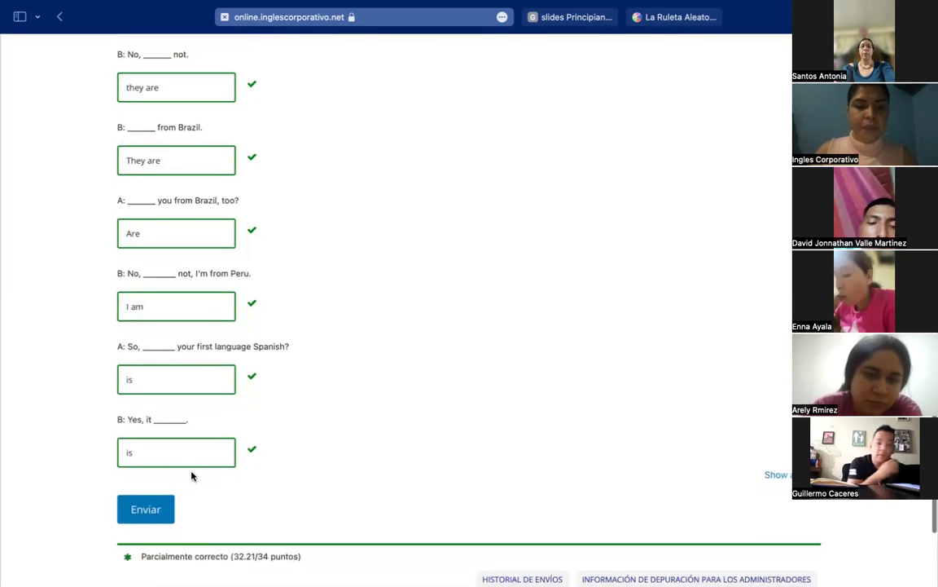
Step: Change the Conversation II answer before "not. She's from the U.K." to "she's" and resubmit the Knowledge Check
scroll(192, 478, up, 5)
scroll(192, 477, up, 10)
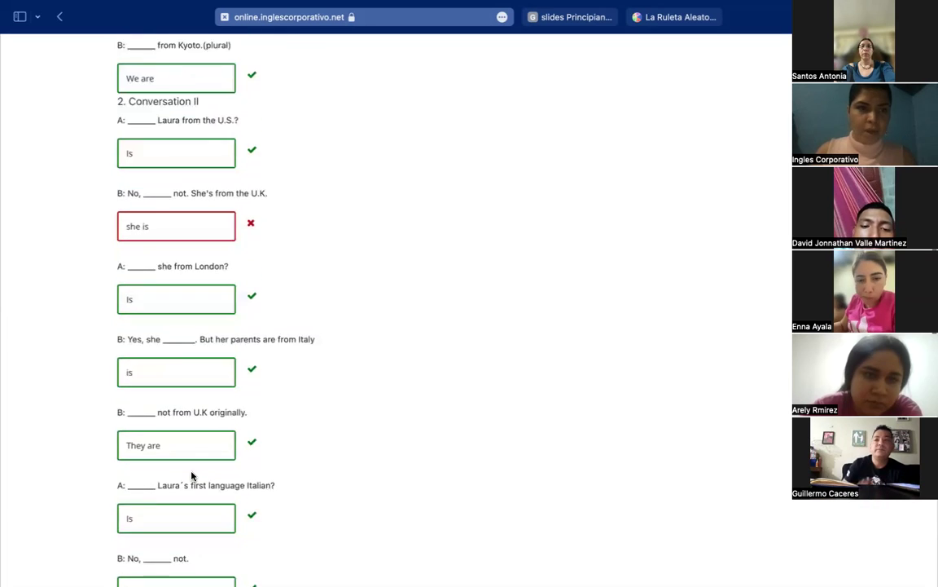
click(161, 320)
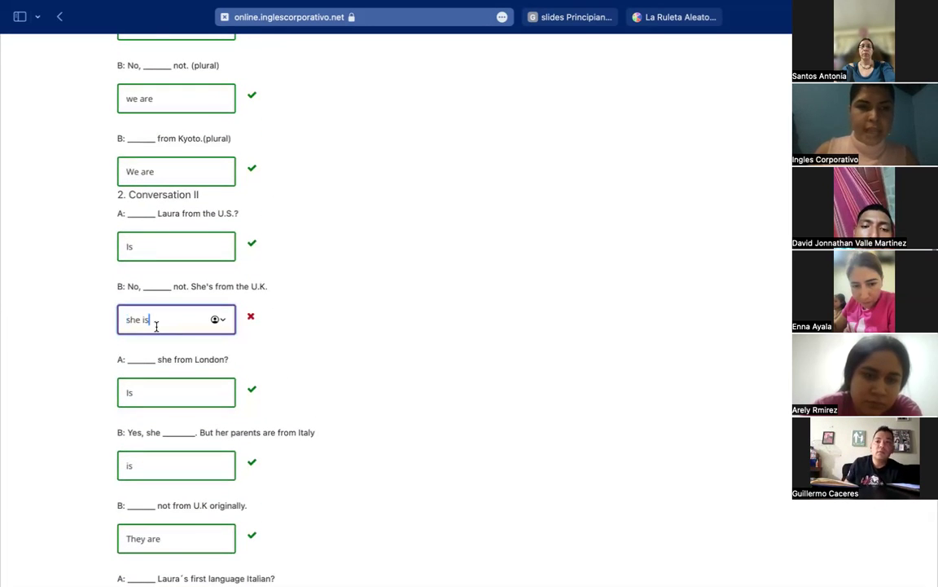
key(BackSpace)
key(BackSpace)
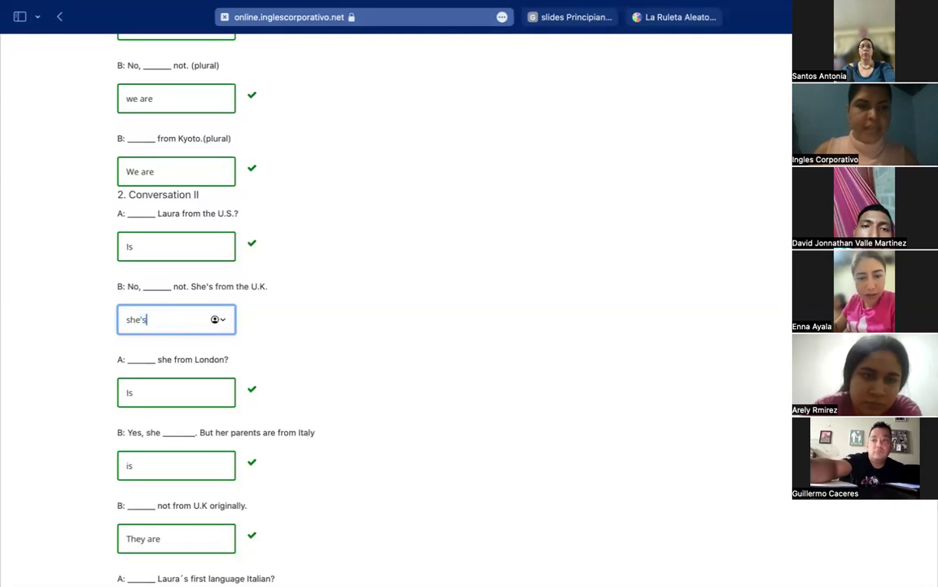
text('s)
double_click(146, 320)
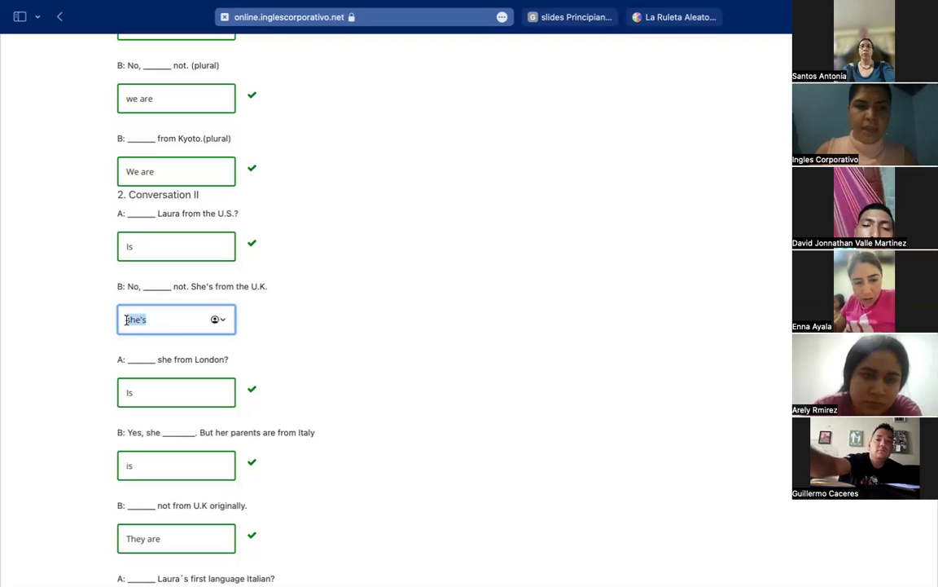
scroll(271, 355, down, 5)
scroll(272, 355, down, 10)
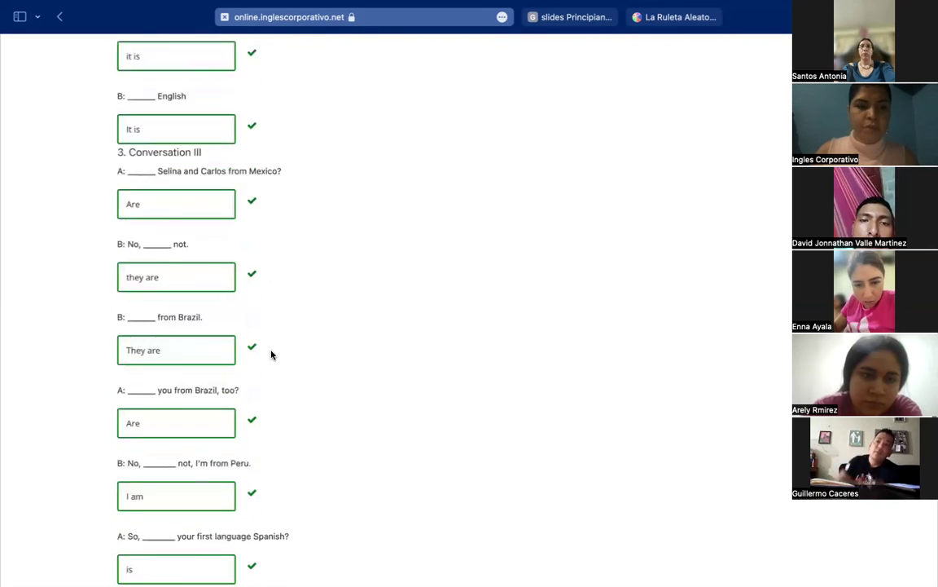
click(149, 457)
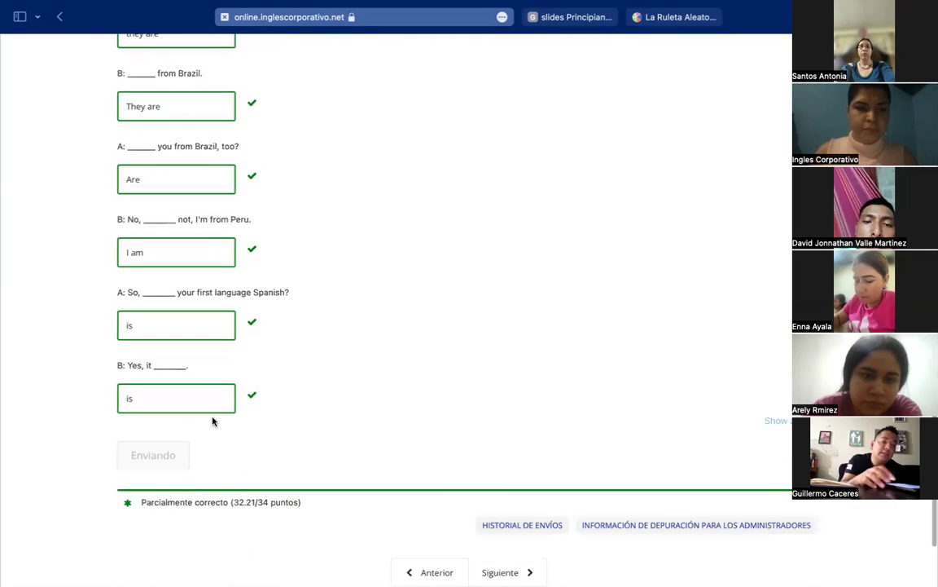
Step: Review the grading marks and score of the resubmitted Knowledge Check, going over the answers of Conversations I and II
scroll(287, 375, up, 15)
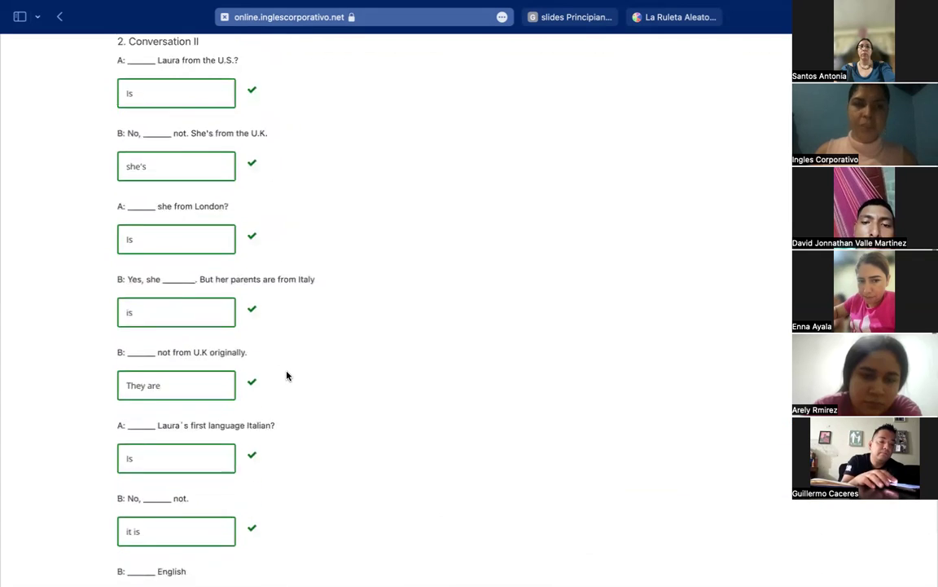
scroll(287, 375, down, 1)
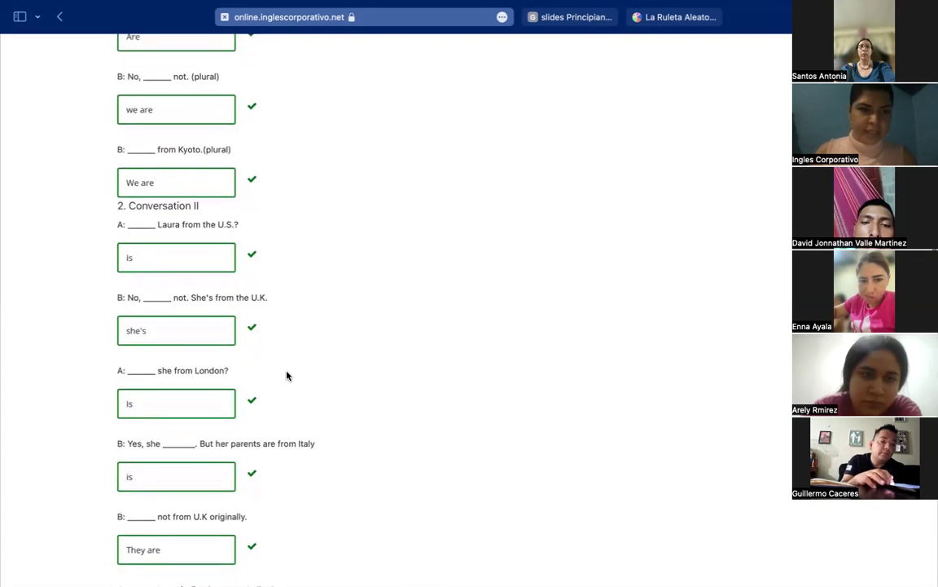
double_click(136, 324)
click(391, 256)
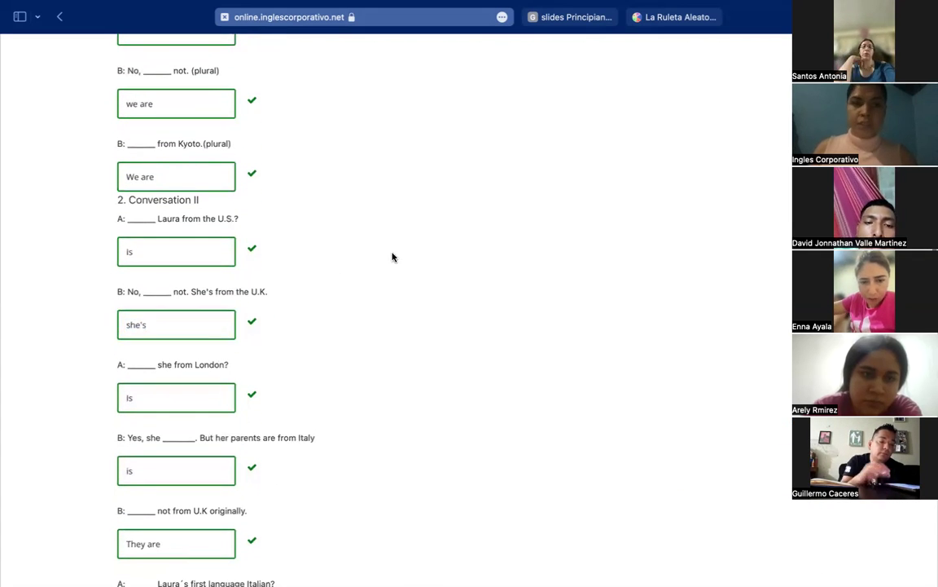
scroll(391, 258, up, 2)
scroll(392, 258, up, 10)
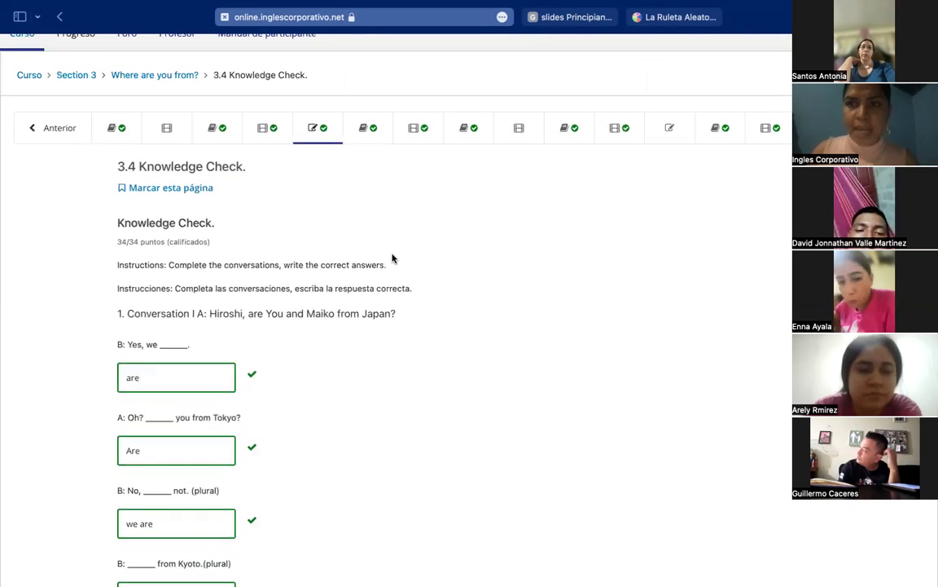
mouse_move(390, 7)
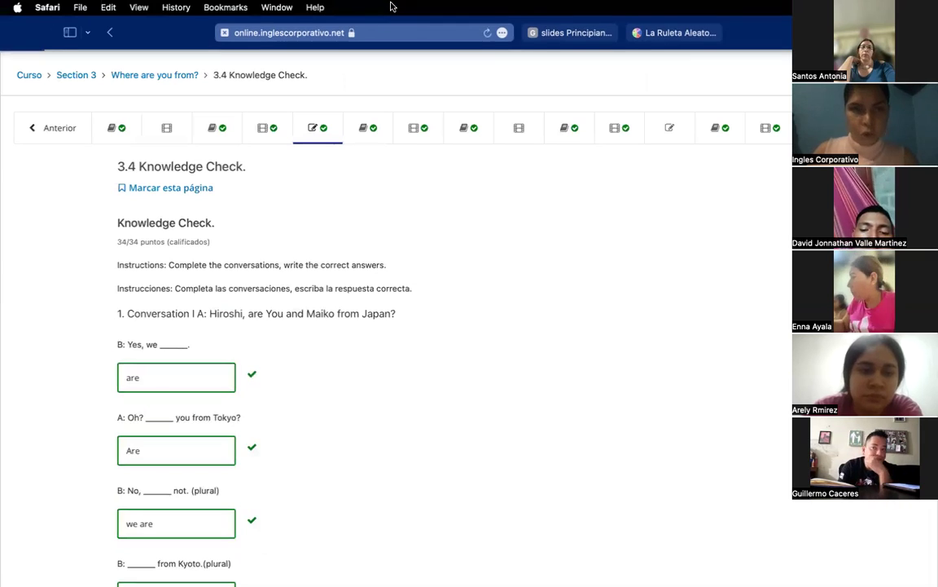
scroll(367, 308, down, 3)
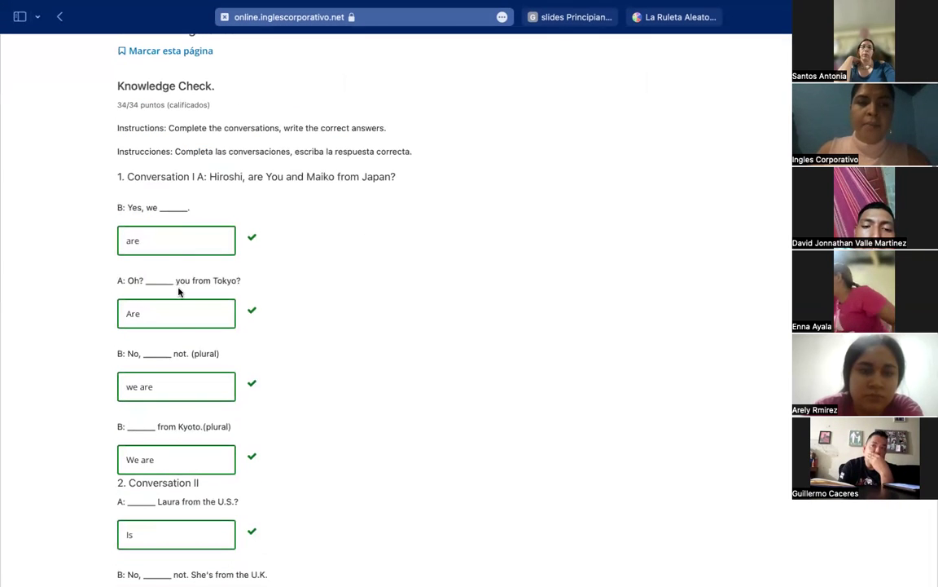
scroll(154, 320, down, 2)
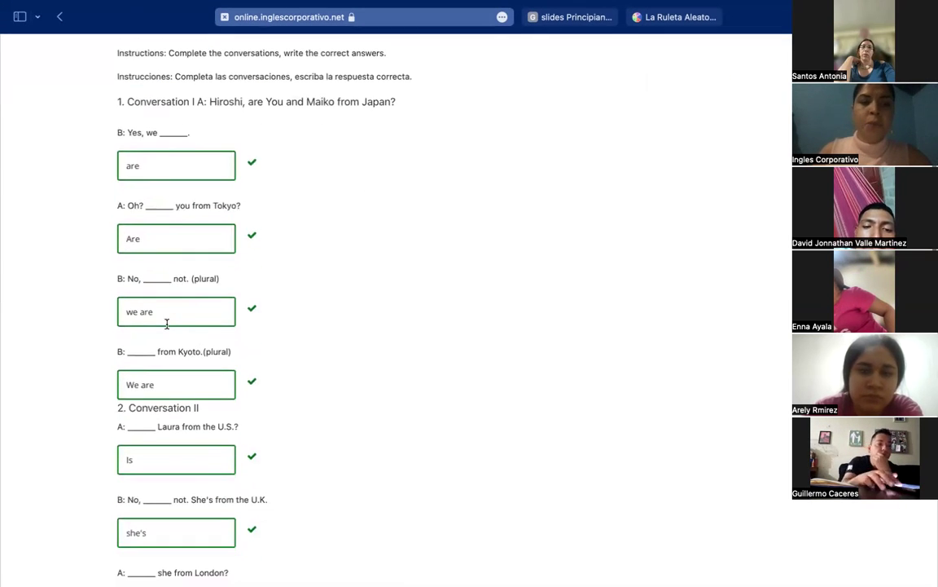
scroll(166, 323, down, 2)
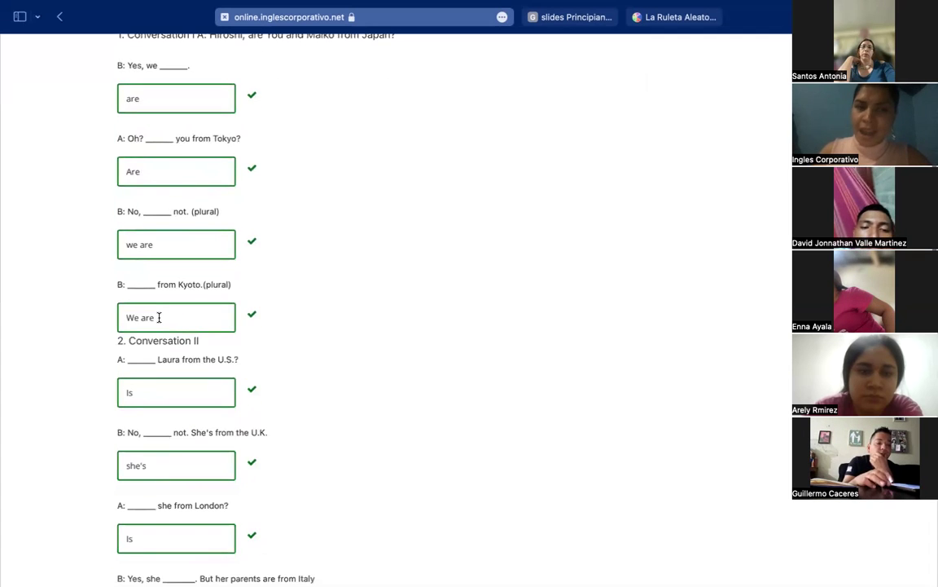
scroll(159, 317, down, 2)
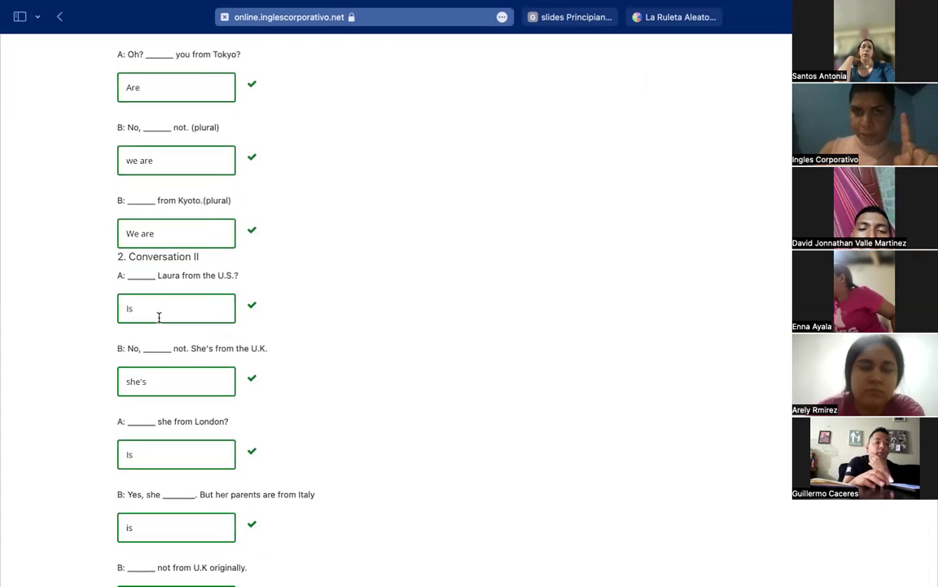
Step: Review the graded answers of Conversations II and III in the 3.4 Knowledge Check down to the final reply
scroll(159, 318, down, 2)
scroll(159, 320, down, 2)
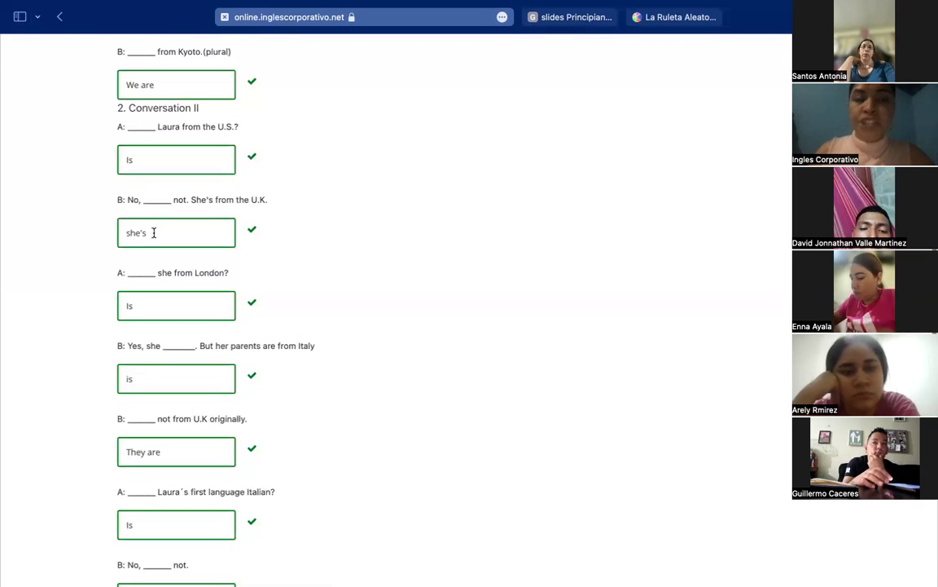
scroll(153, 244, down, 2)
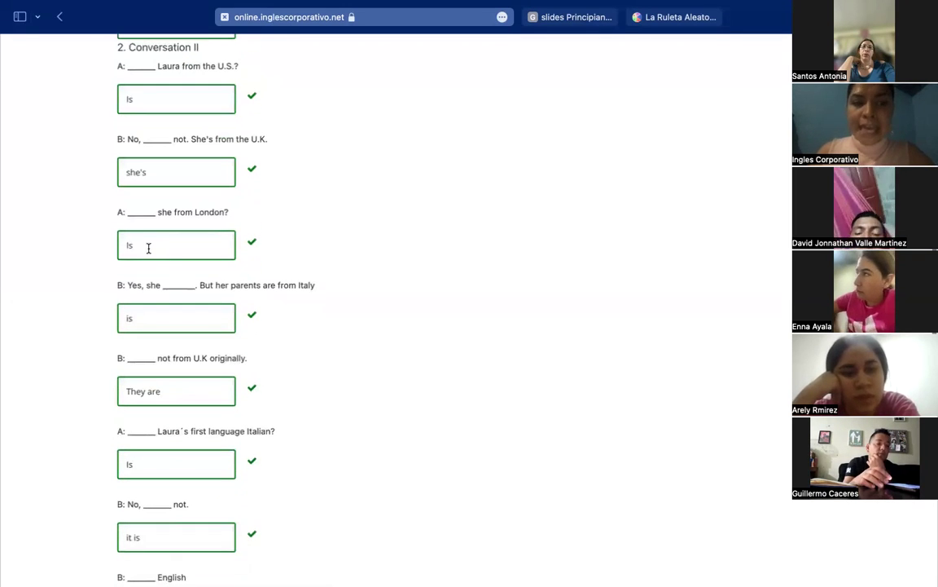
scroll(140, 316, down, 4)
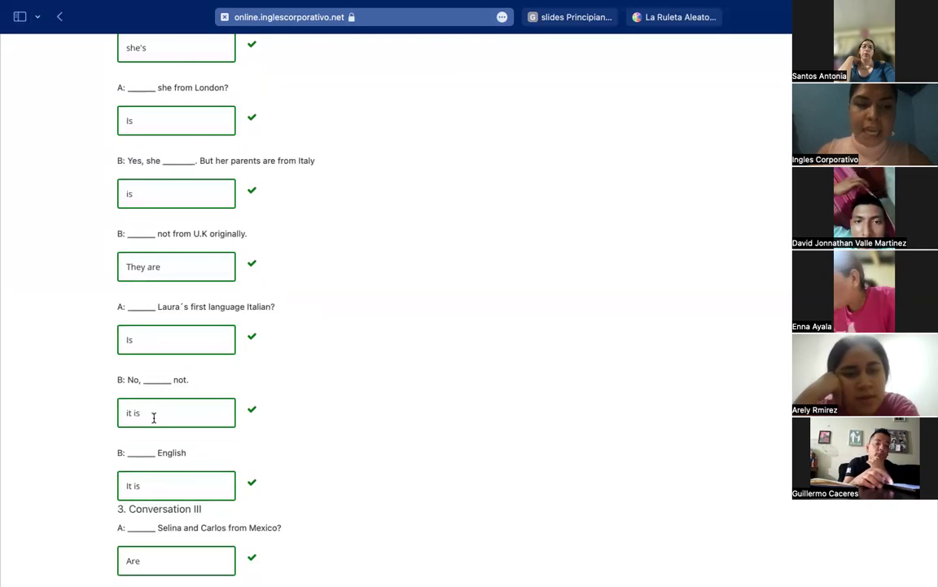
scroll(153, 417, down, 4)
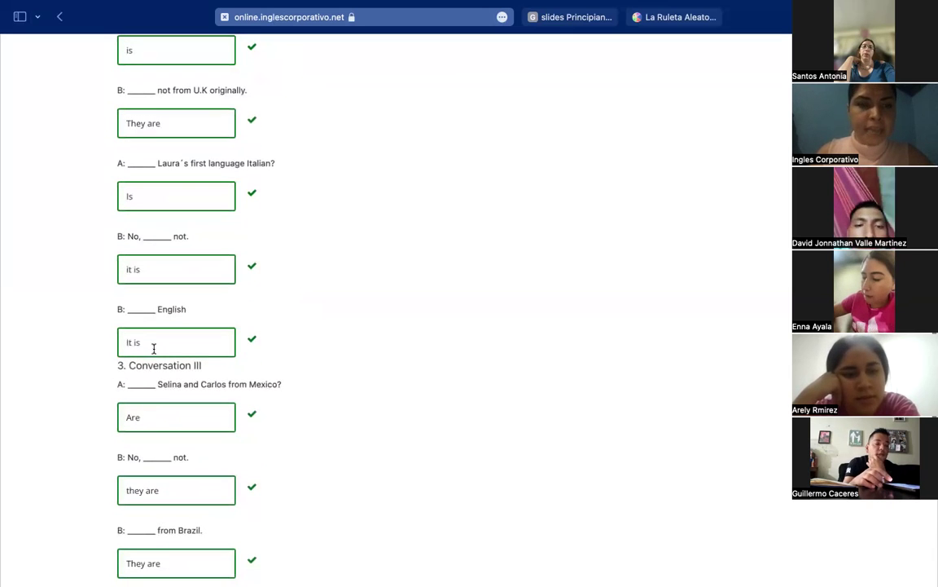
scroll(156, 427, down, 4)
scroll(156, 427, down, 3)
scroll(157, 433, down, 1)
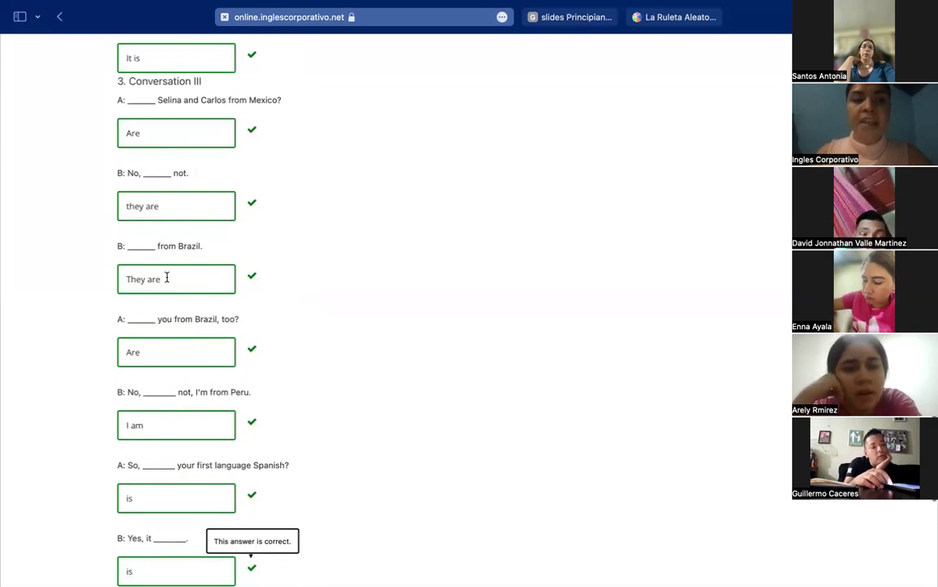
scroll(153, 353, down, 2)
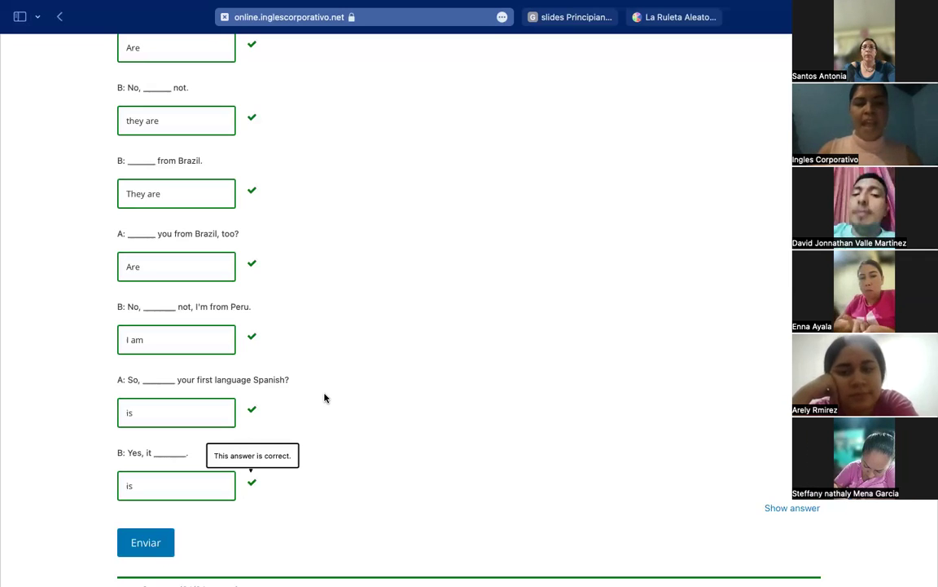
Step: Check the score at the start of the 3.4 Knowledge Check and switch to the "slides Principiante Módulo 1" agenda in Google Slides
scroll(324, 398, up, 10)
scroll(324, 397, up, 10)
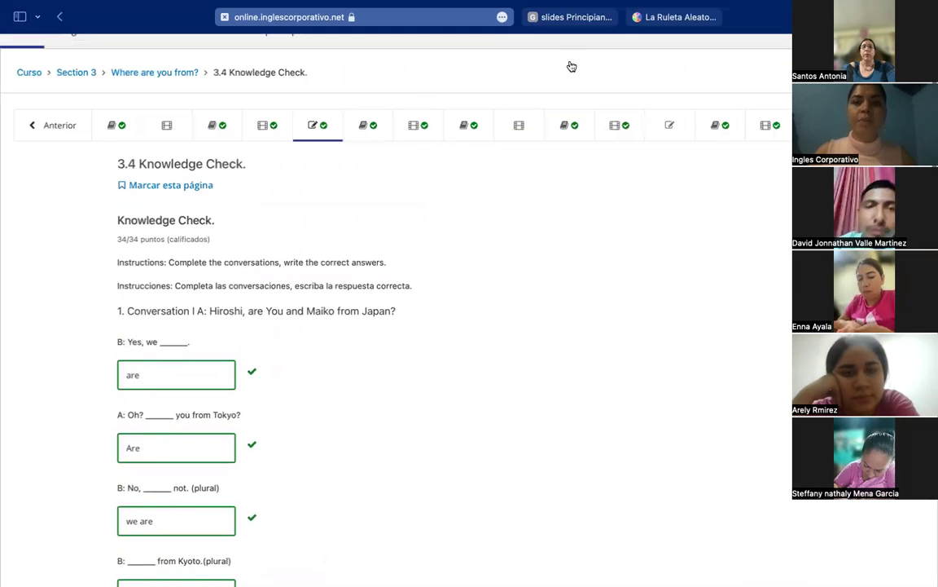
click(574, 18)
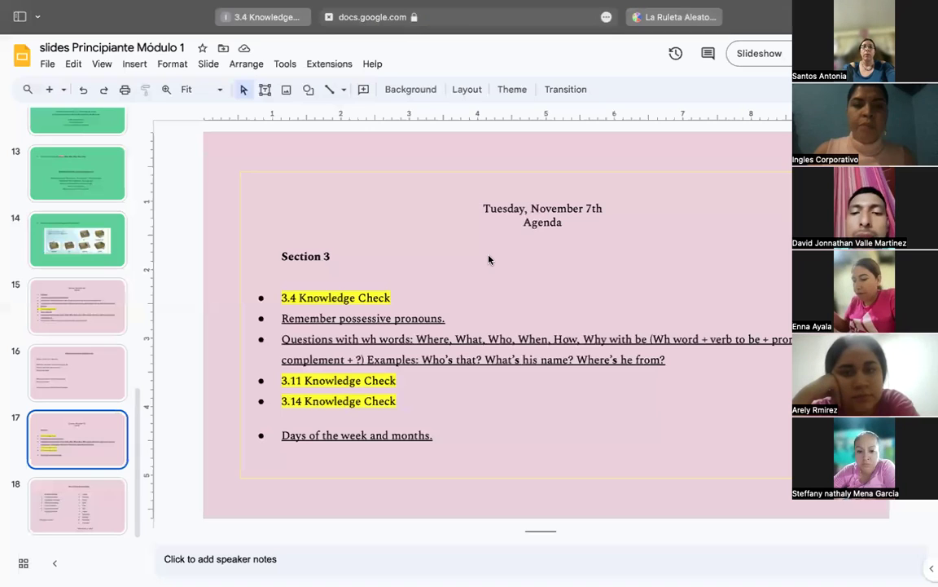
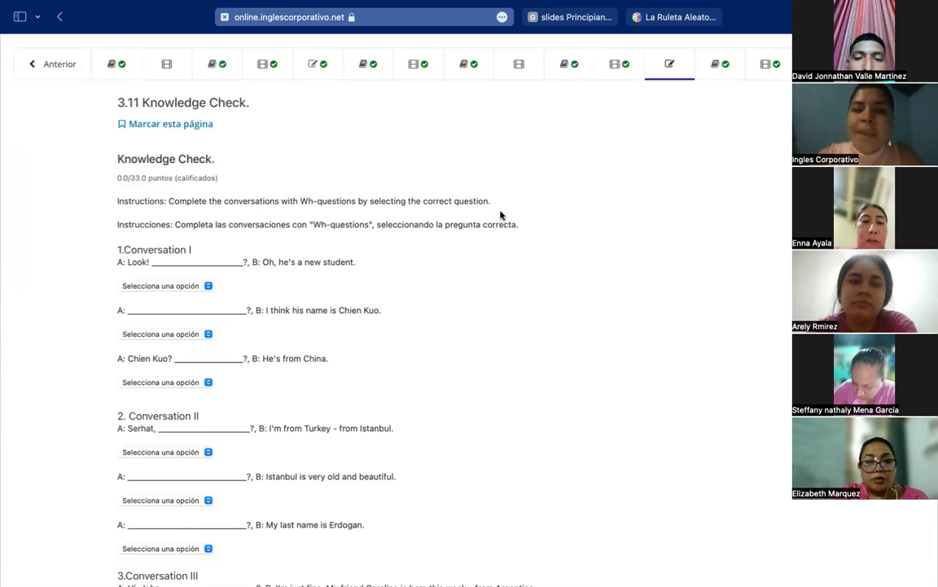
Step: Read the 3.11 Knowledge Check instructions, marking key text, and look over the questions of its three conversations
triple_click(155, 201)
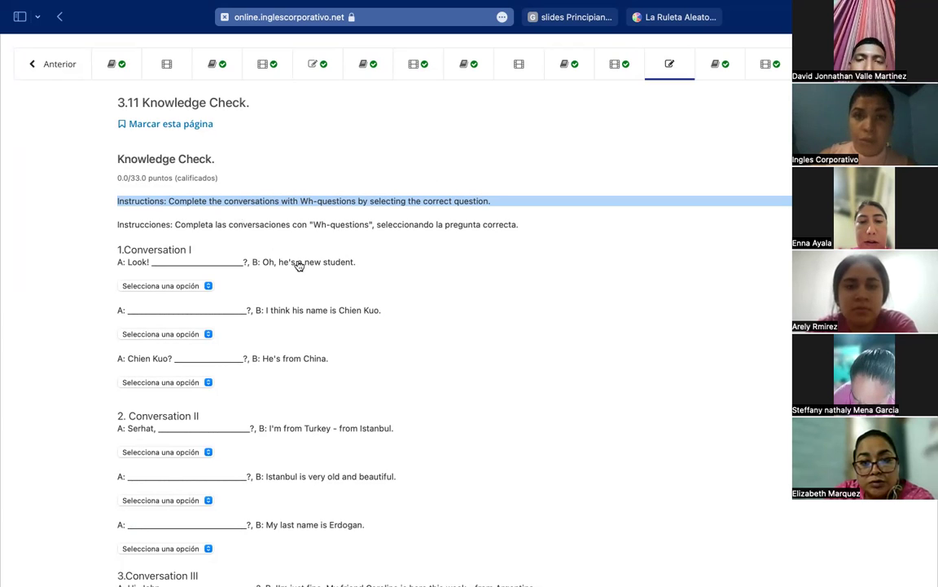
scroll(277, 236, down, 2)
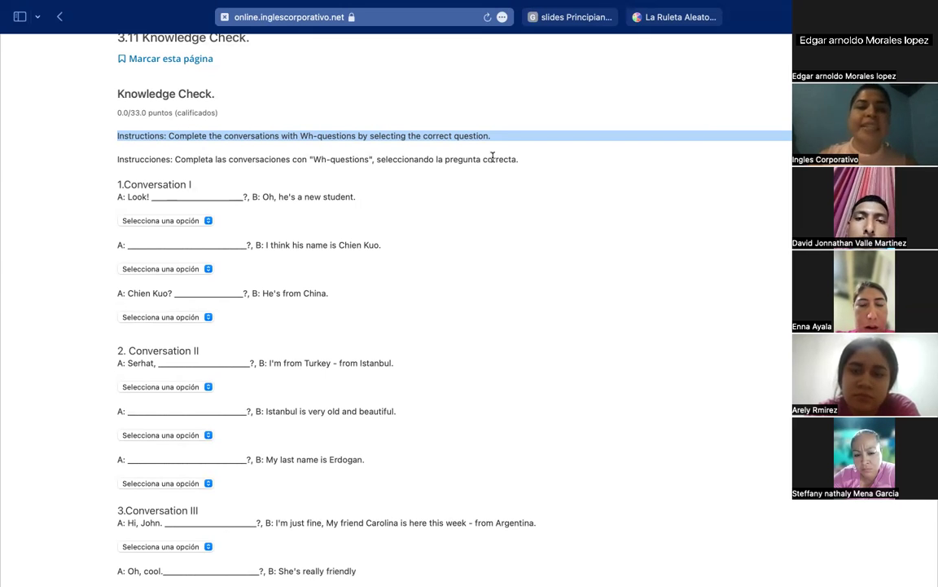
click(277, 136)
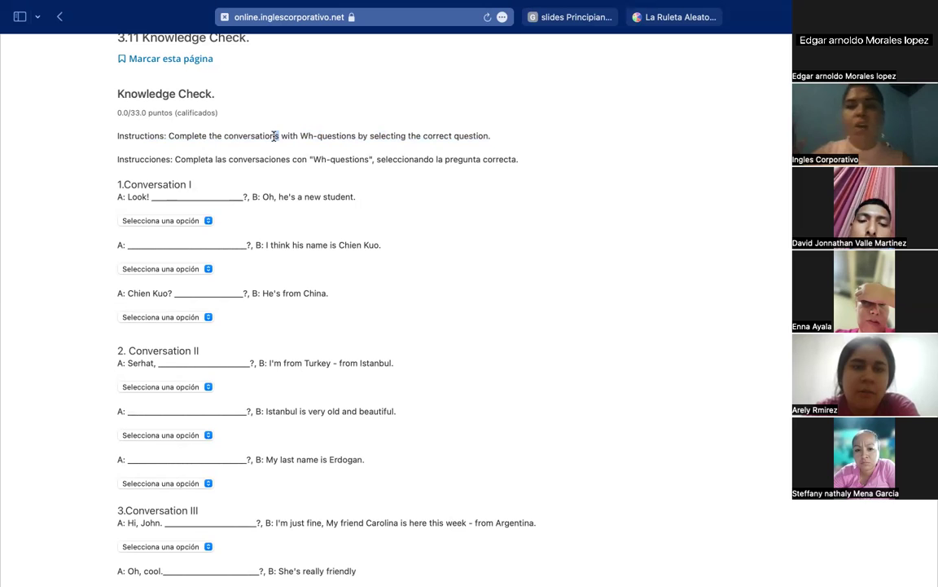
drag(275, 136, 279, 136)
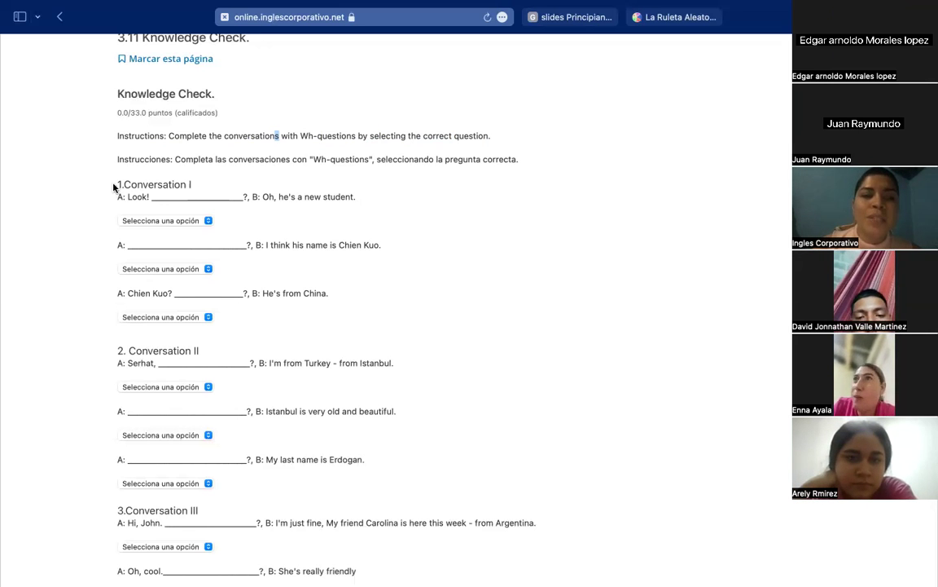
drag(114, 186, 310, 223)
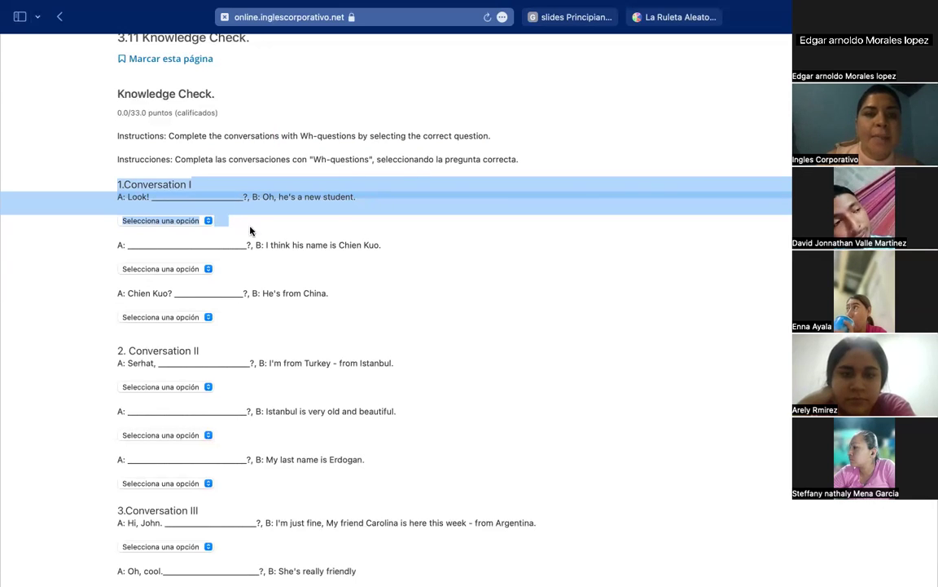
scroll(228, 210, down, 2)
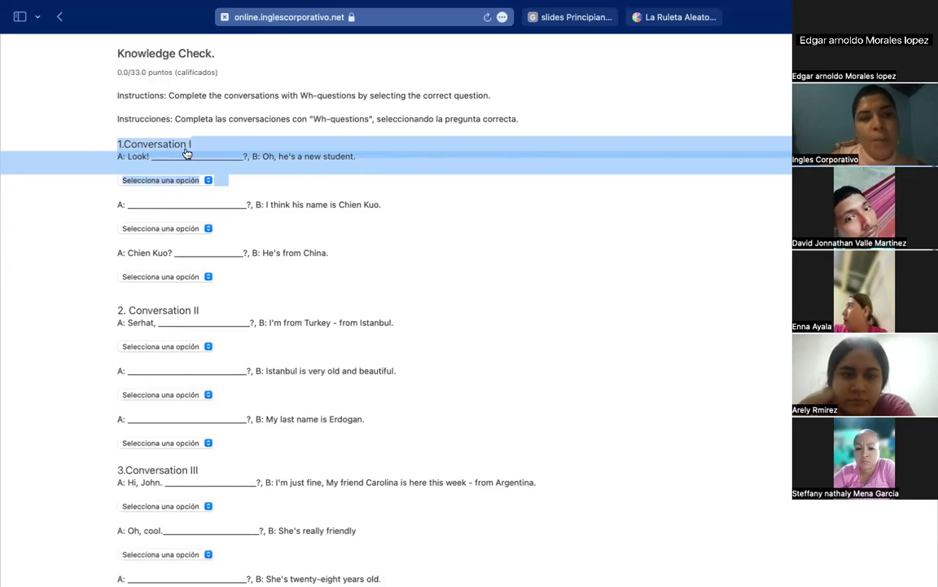
scroll(199, 247, down, 2)
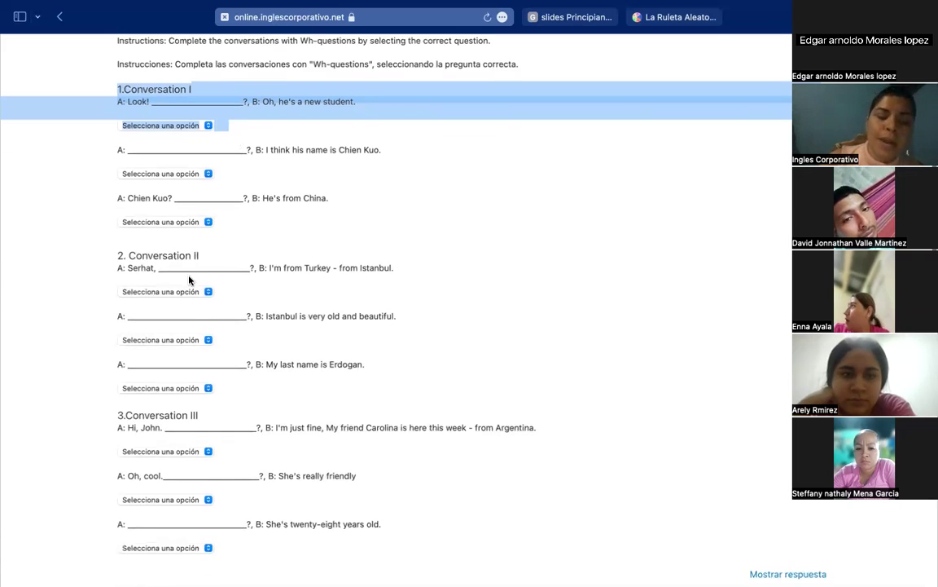
scroll(188, 273, up, 2)
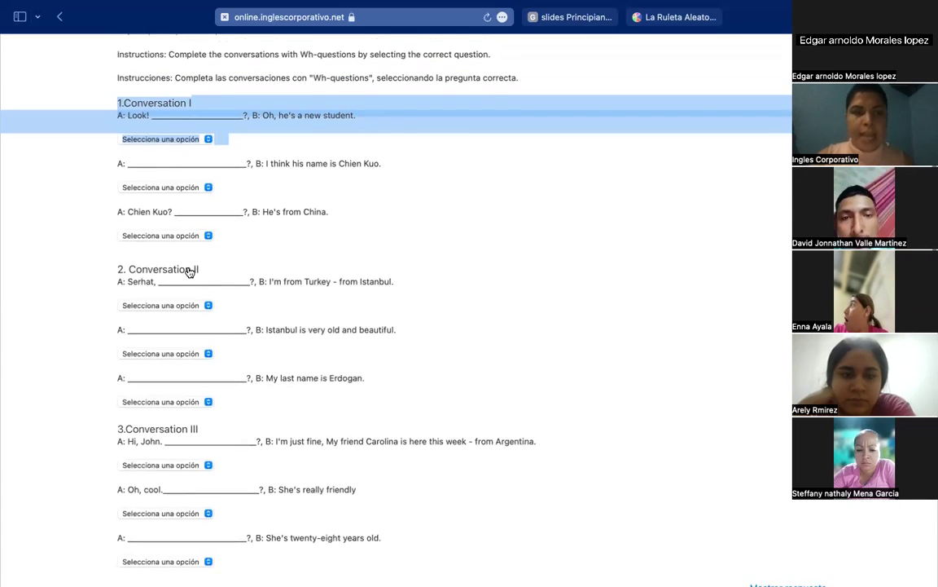
click(263, 173)
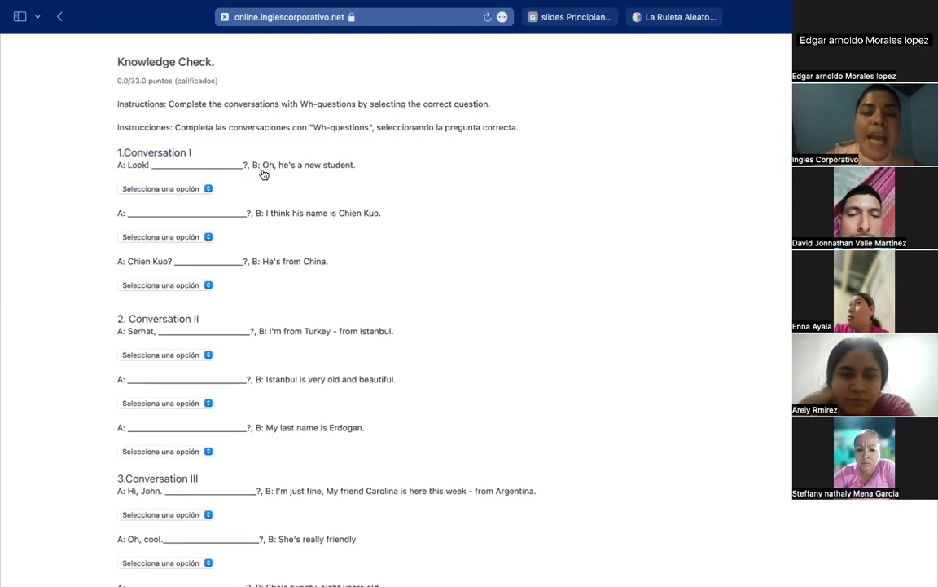
Step: Answer the first Conversation I blank, before "Oh, he's a new student", with "Who's that"
click(188, 189)
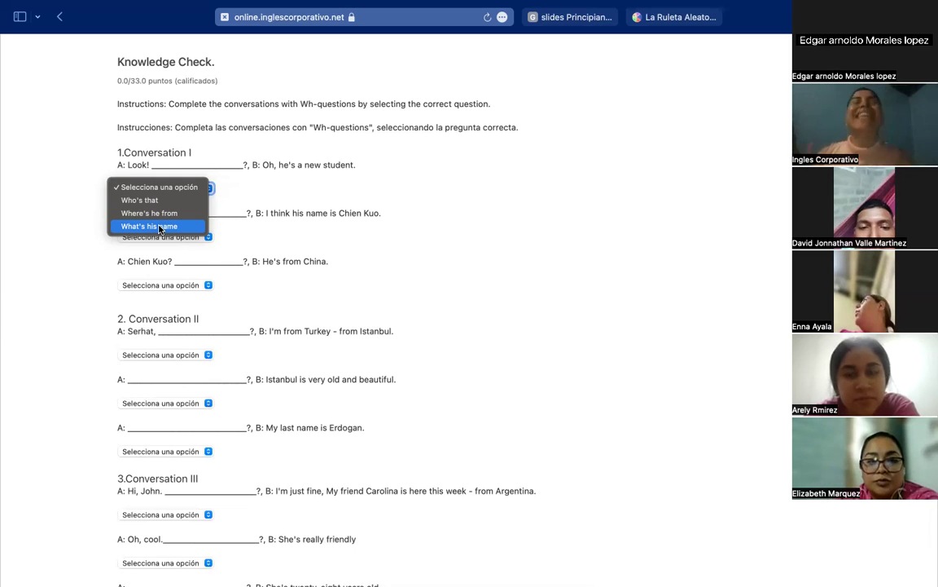
click(345, 188)
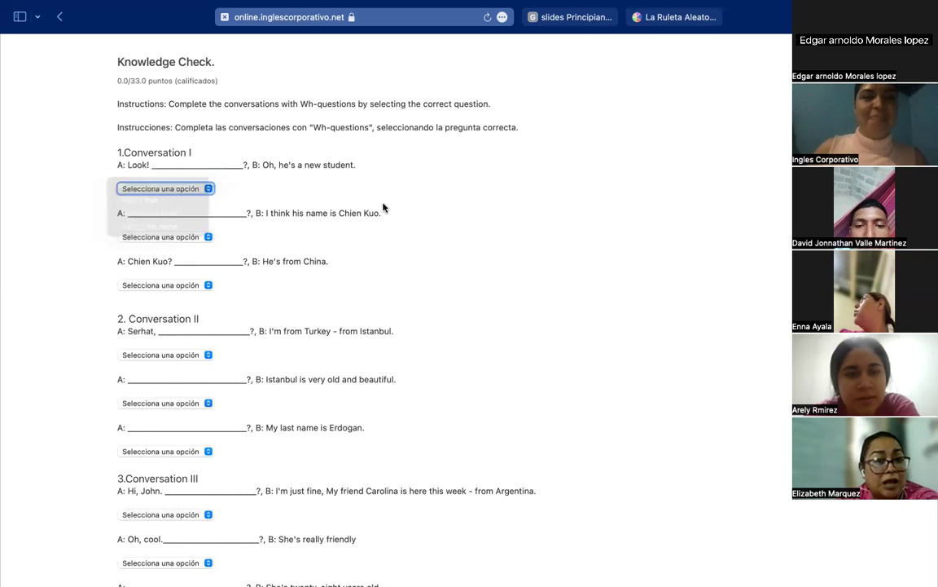
scroll(302, 190, down, 1)
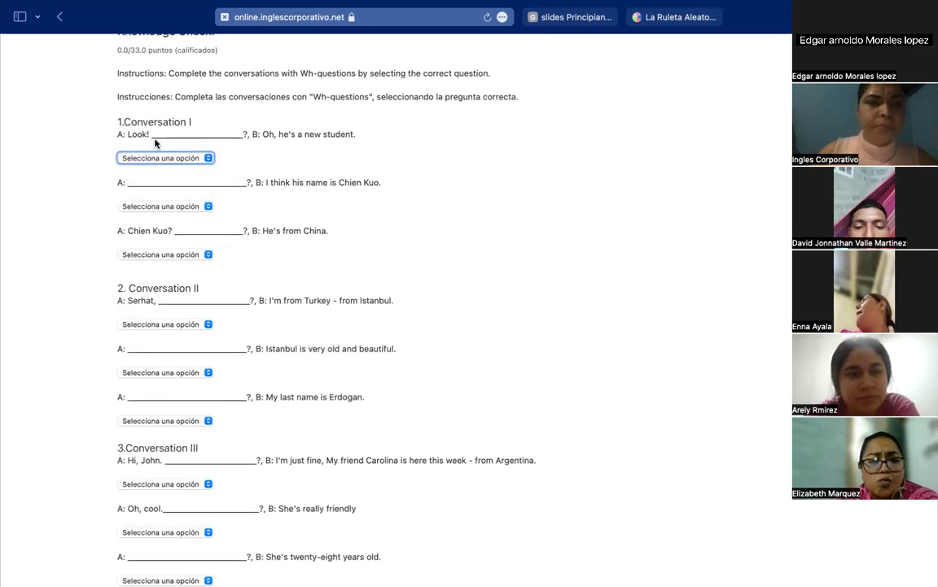
click(203, 159)
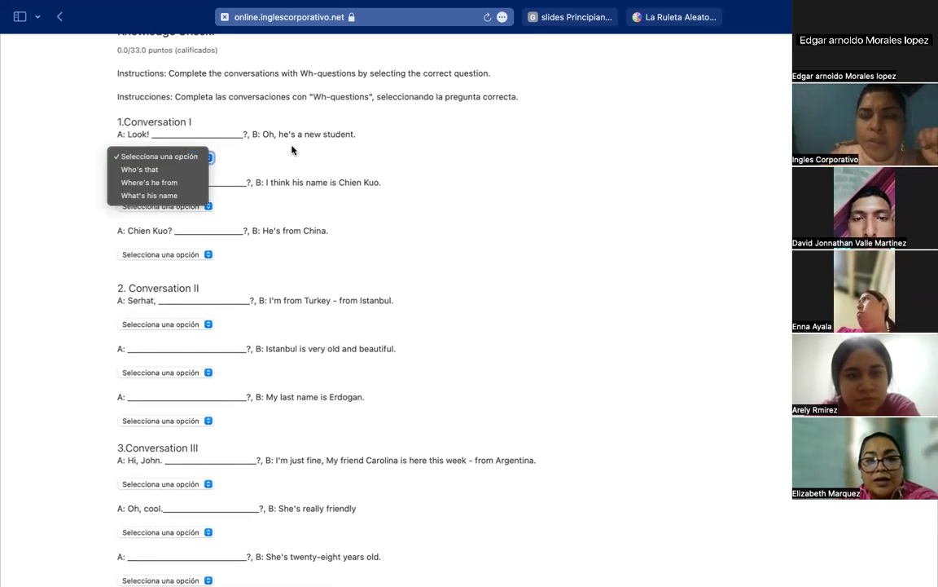
click(188, 173)
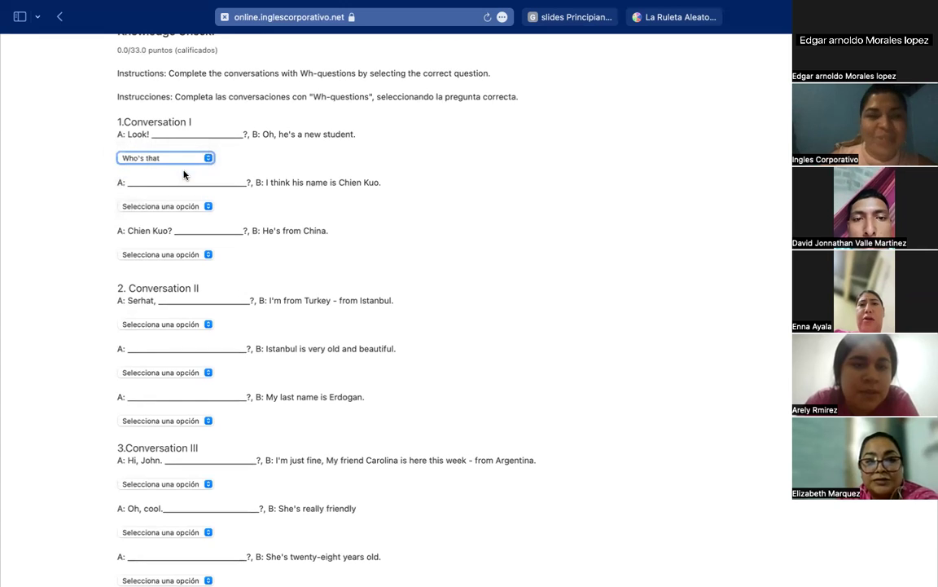
Step: Complete the remaining Conversation I blanks with "What's his name" for the second and "Where's he from" for the third
scroll(166, 185, down, 1)
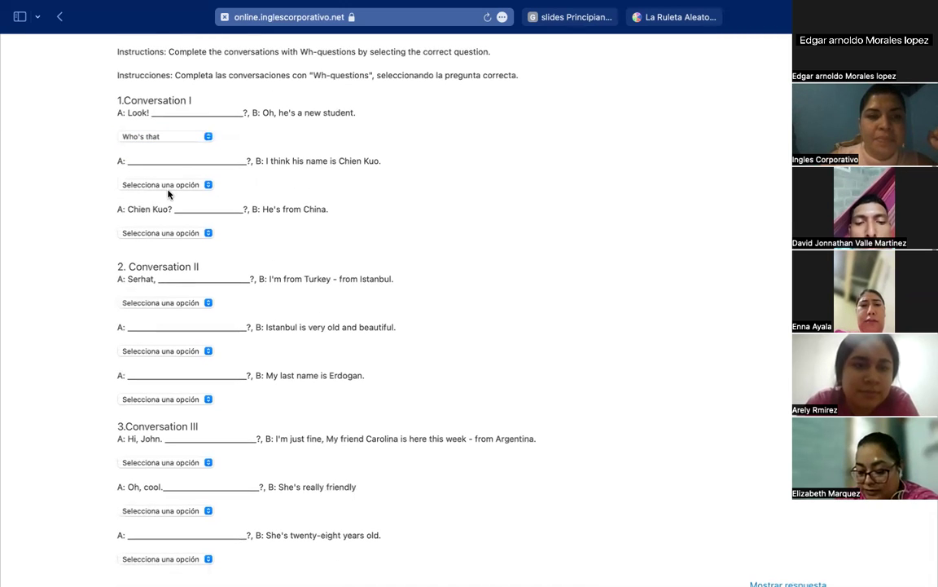
click(165, 184)
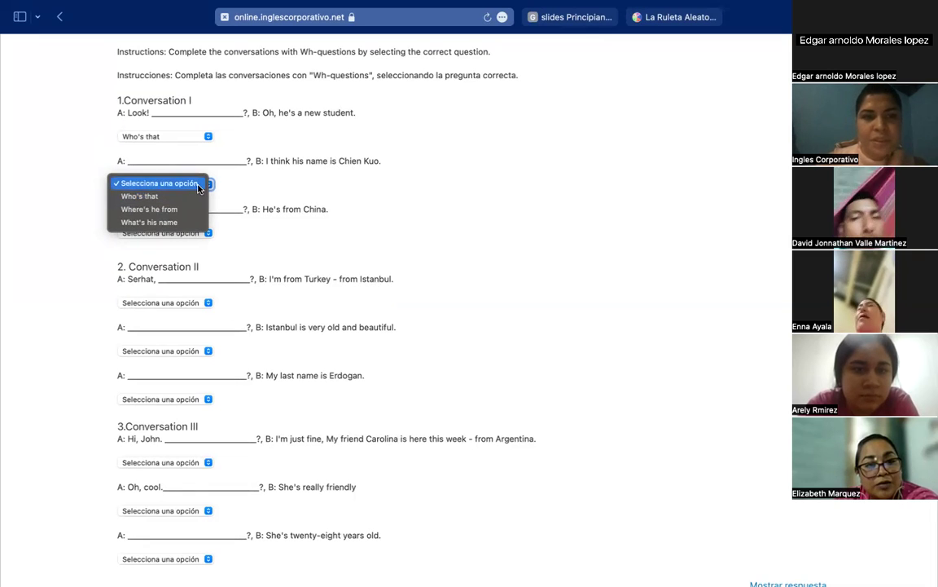
click(167, 221)
scroll(173, 225, down, 2)
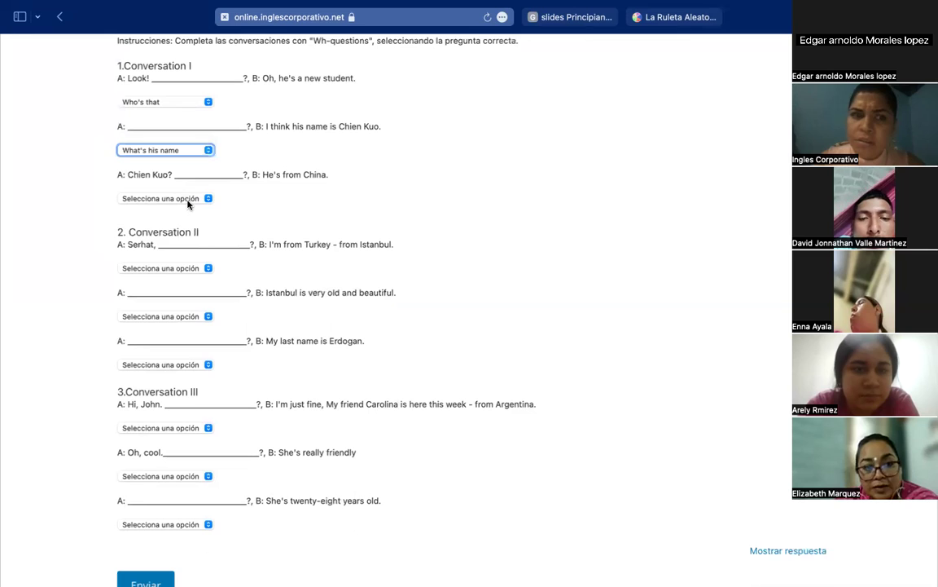
click(188, 202)
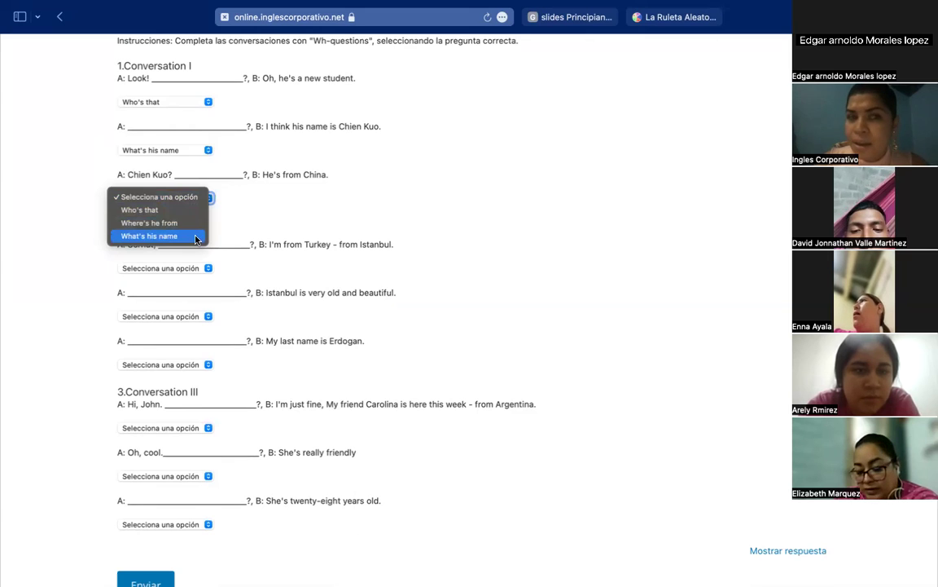
click(184, 223)
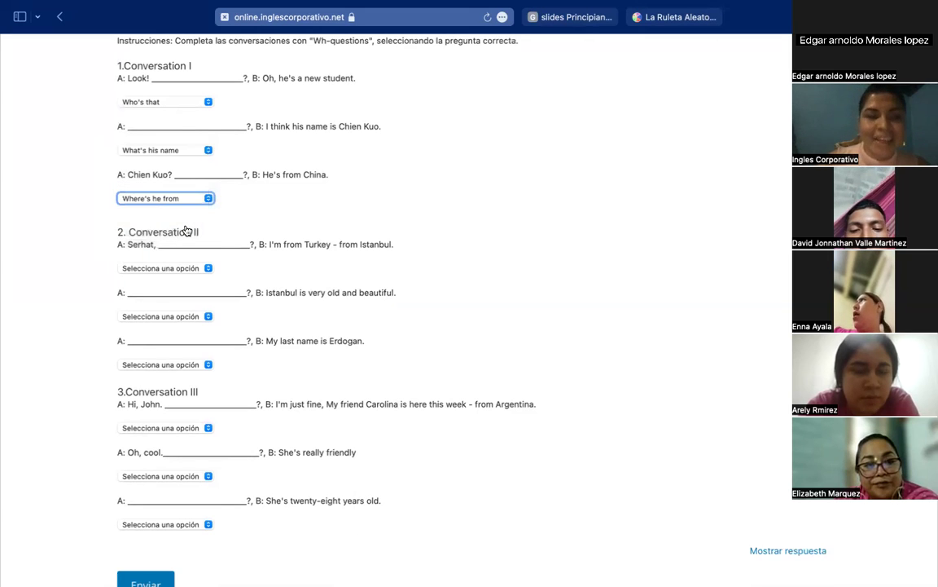
Step: Answer the first Conversation II blank, before "I'm from Turkey - from Istanbul", with "Where are you from"
scroll(175, 216, down, 2)
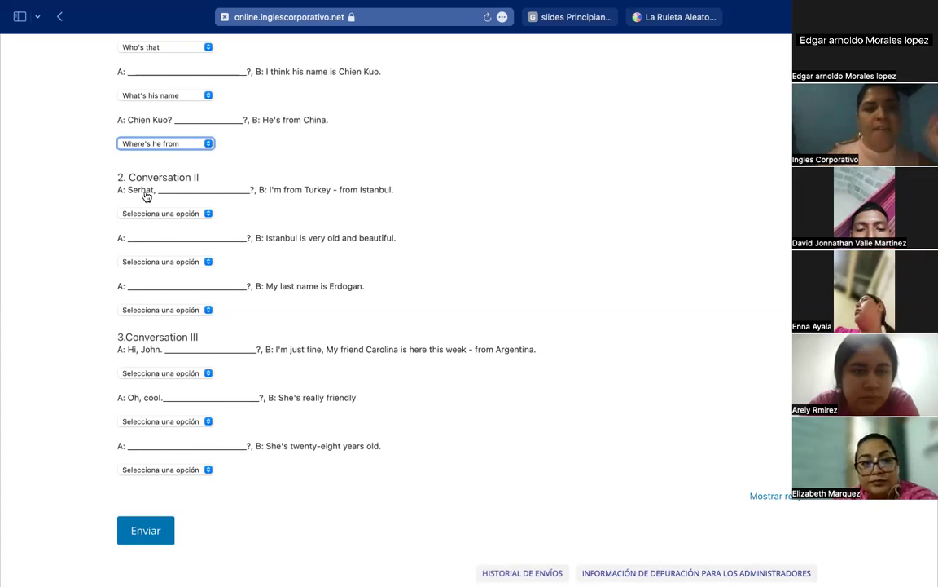
click(157, 212)
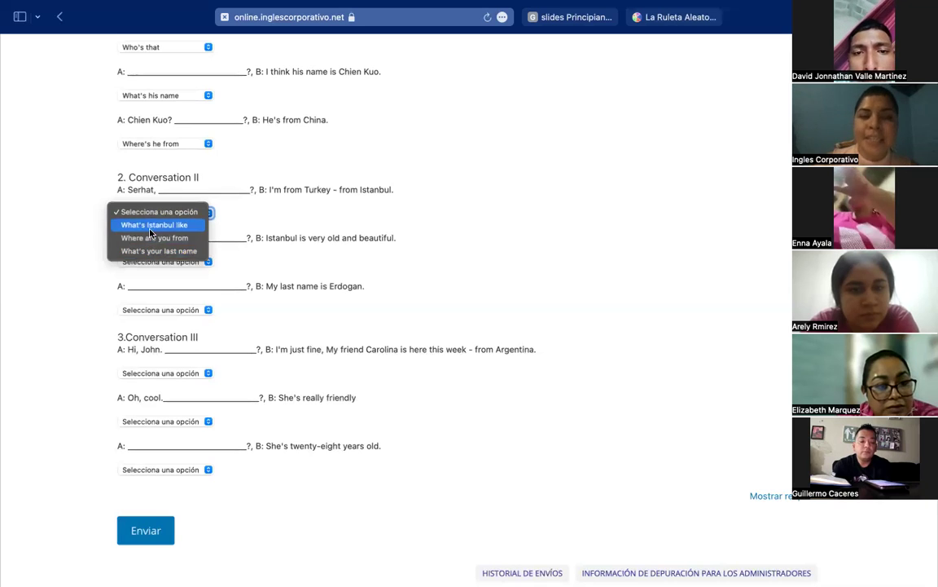
click(79, 206)
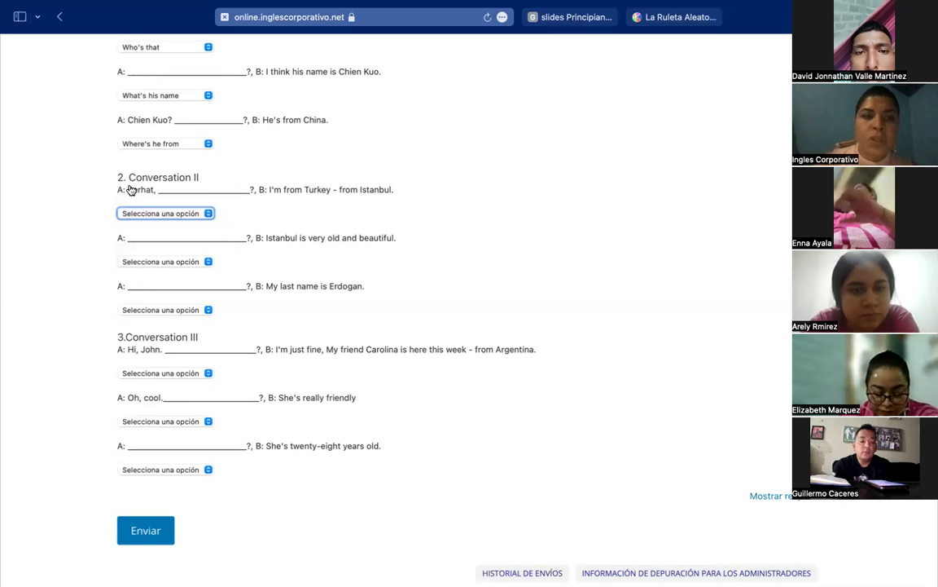
click(155, 212)
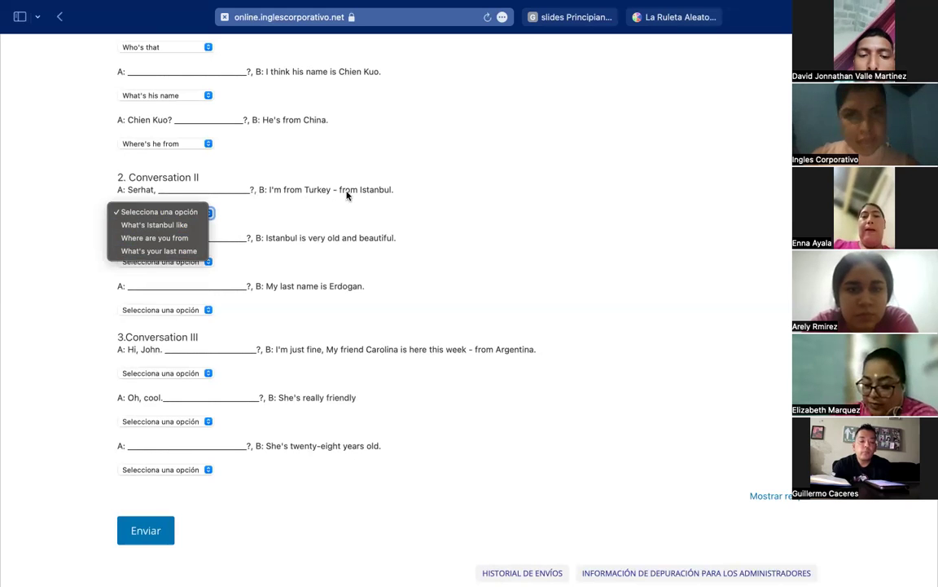
click(176, 239)
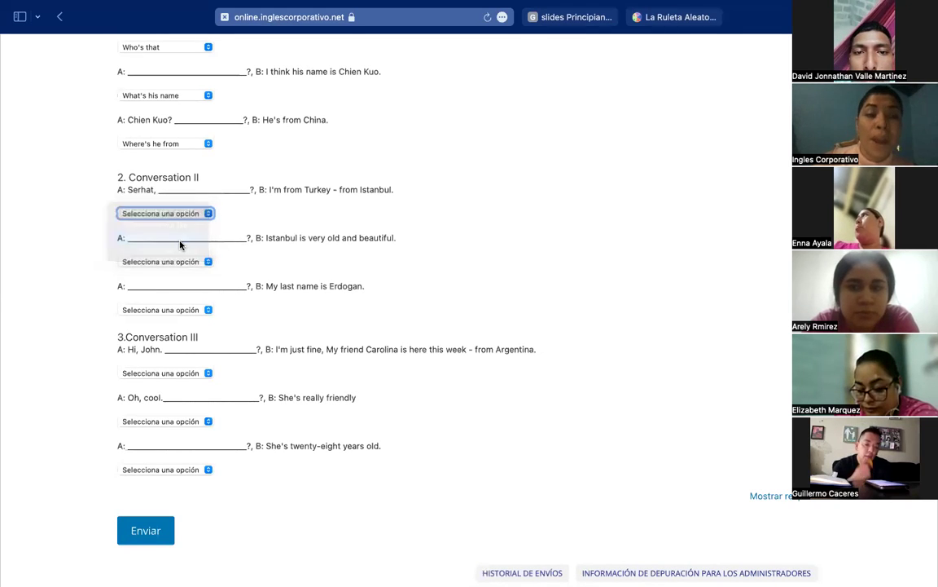
Step: Complete the remaining Conversation II blanks with "What's Istanbul like" for the second and "What's your last name" for the third
scroll(181, 246, down, 1)
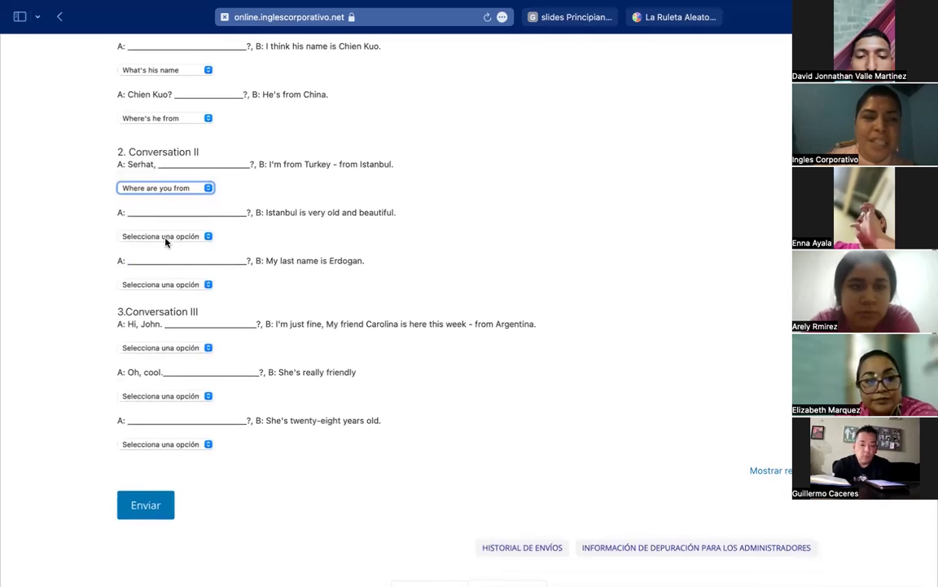
click(167, 236)
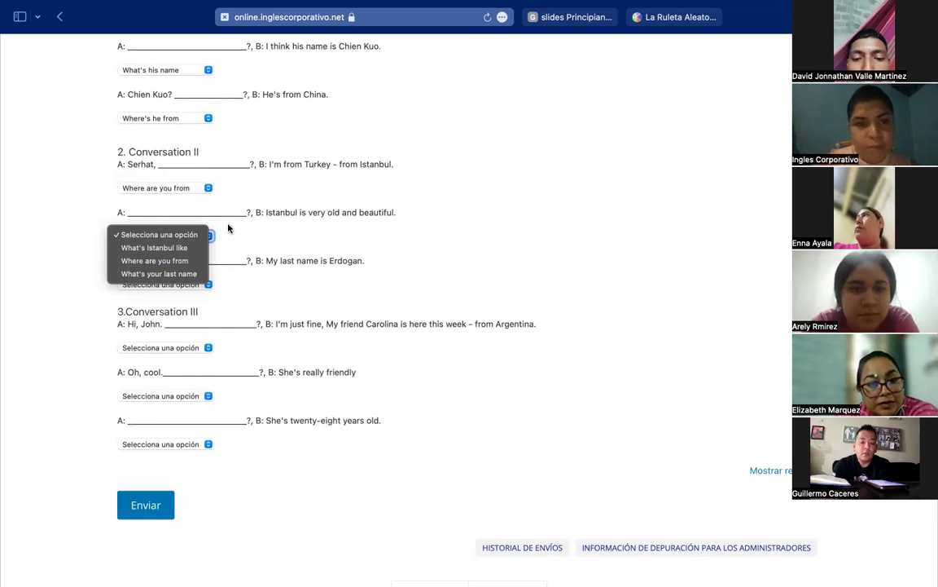
click(180, 253)
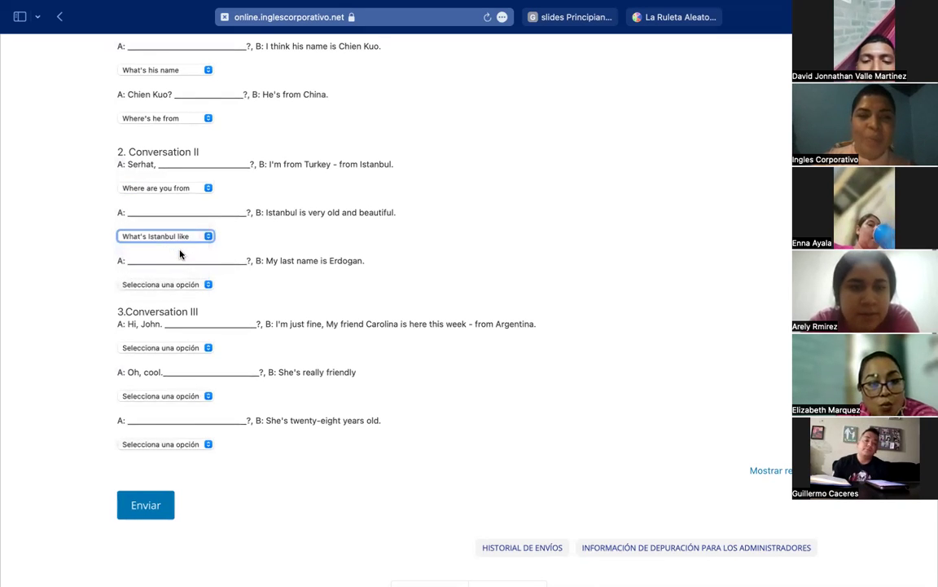
scroll(180, 254, down, 2)
click(181, 238)
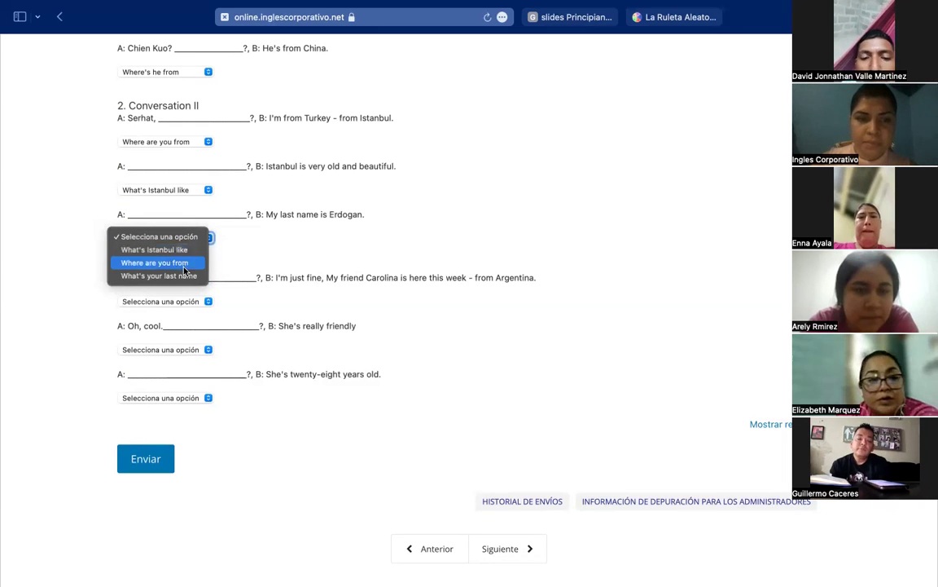
click(186, 278)
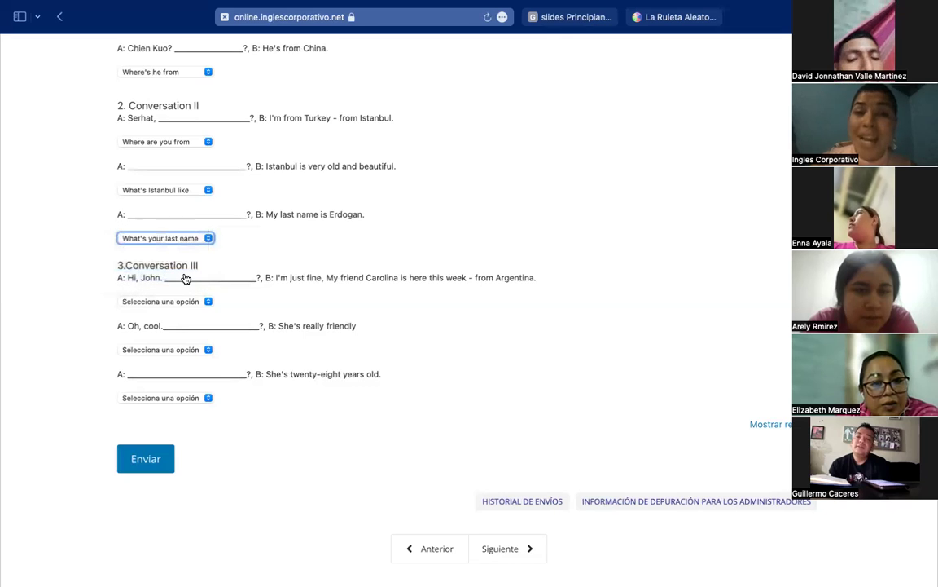
Step: Answer the first Conversation III blank, before "I'm just fine", with "How are you", and mark part of its reply
scroll(186, 278, down, 2)
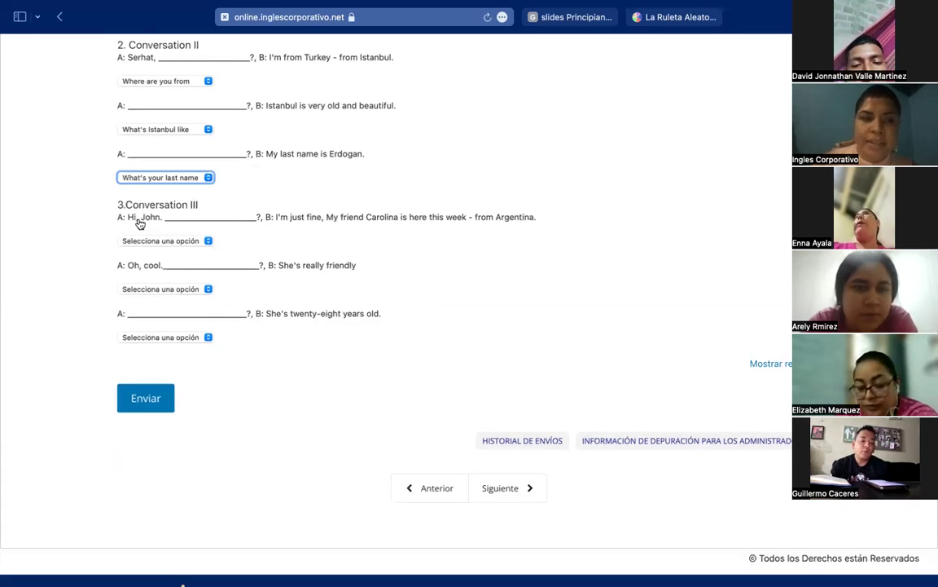
click(164, 242)
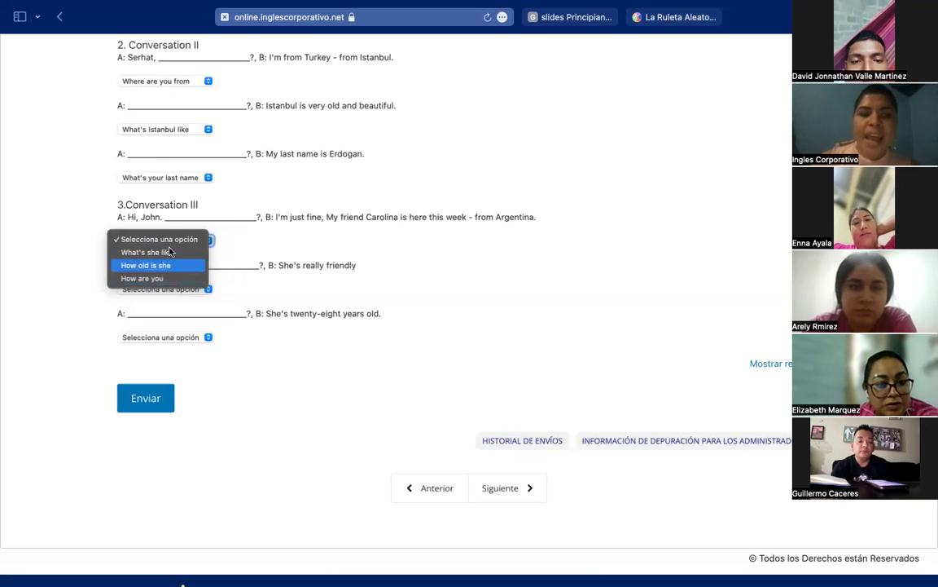
click(133, 220)
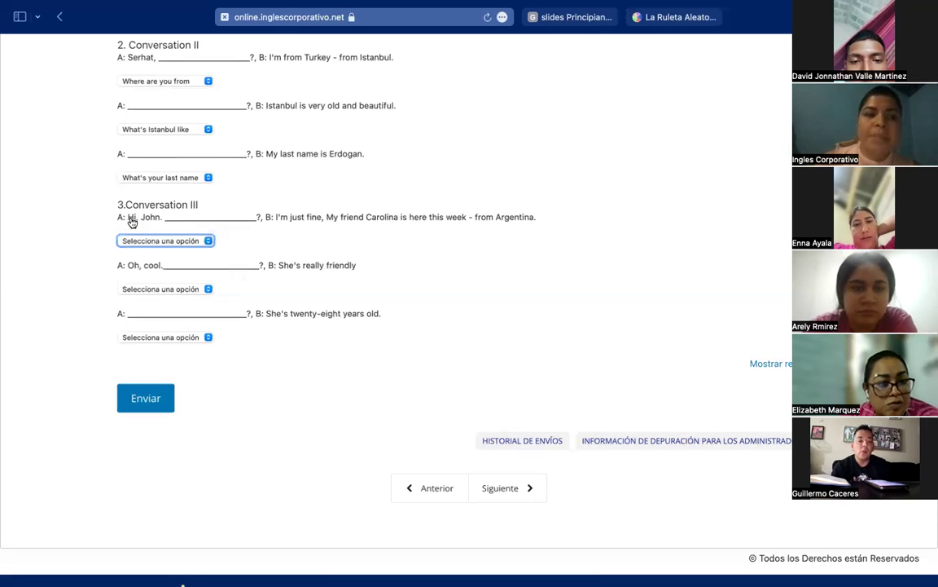
click(165, 241)
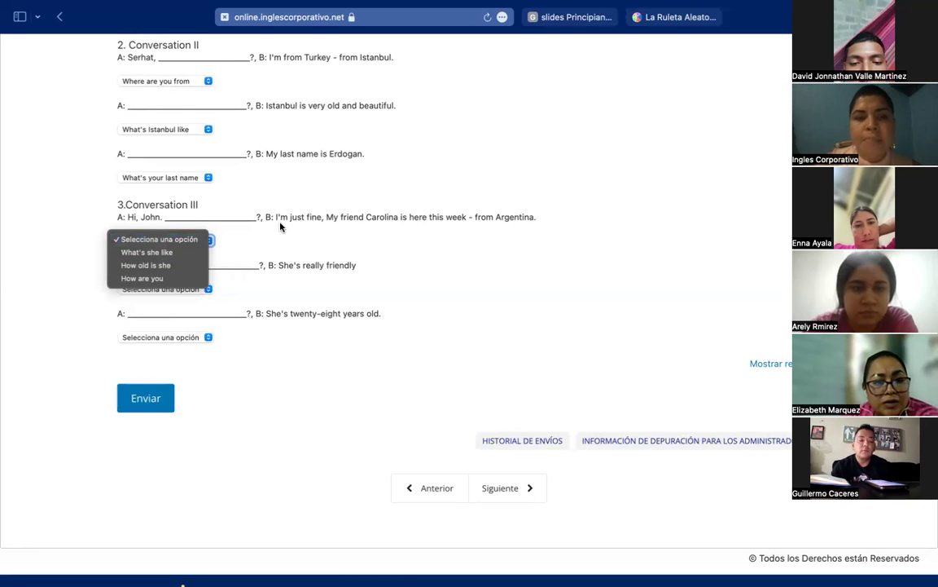
click(156, 279)
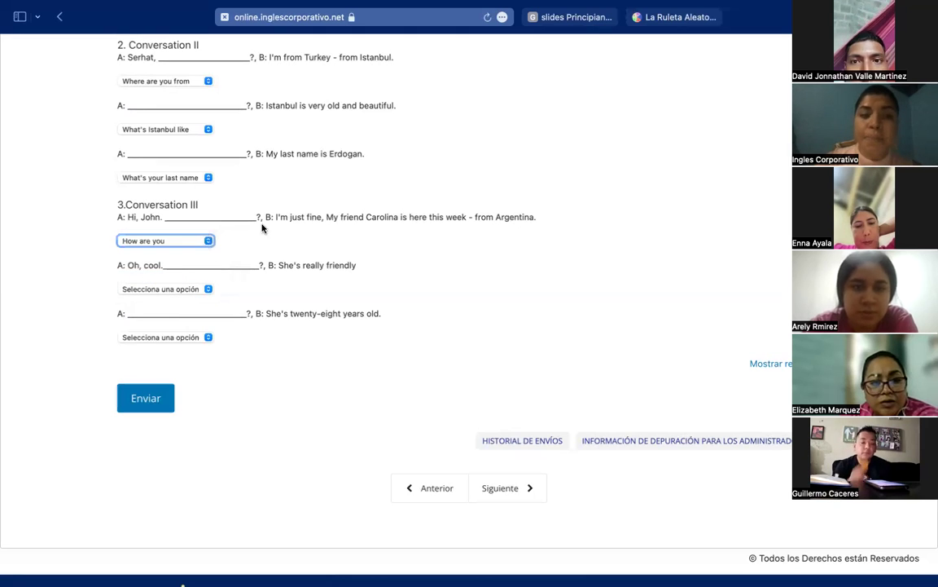
drag(276, 221, 470, 225)
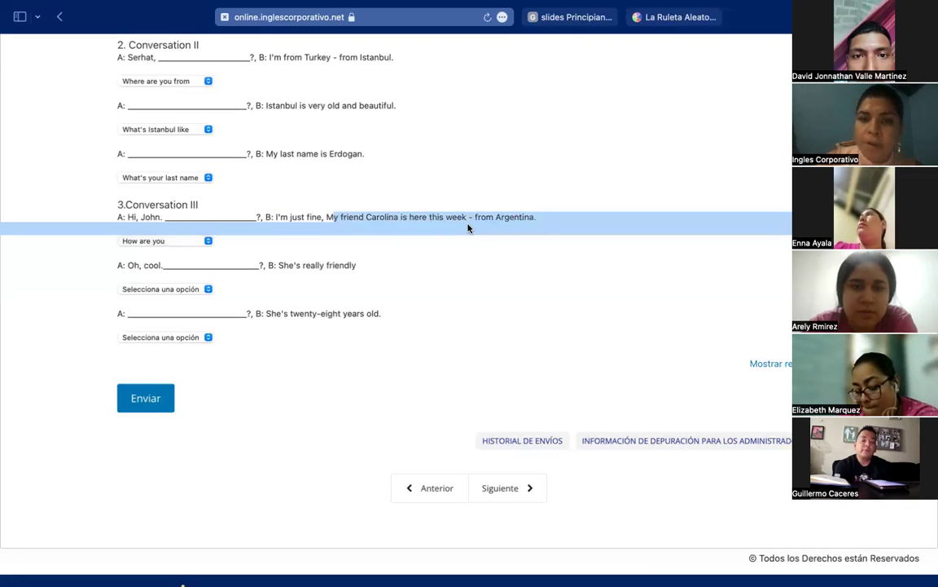
click(300, 239)
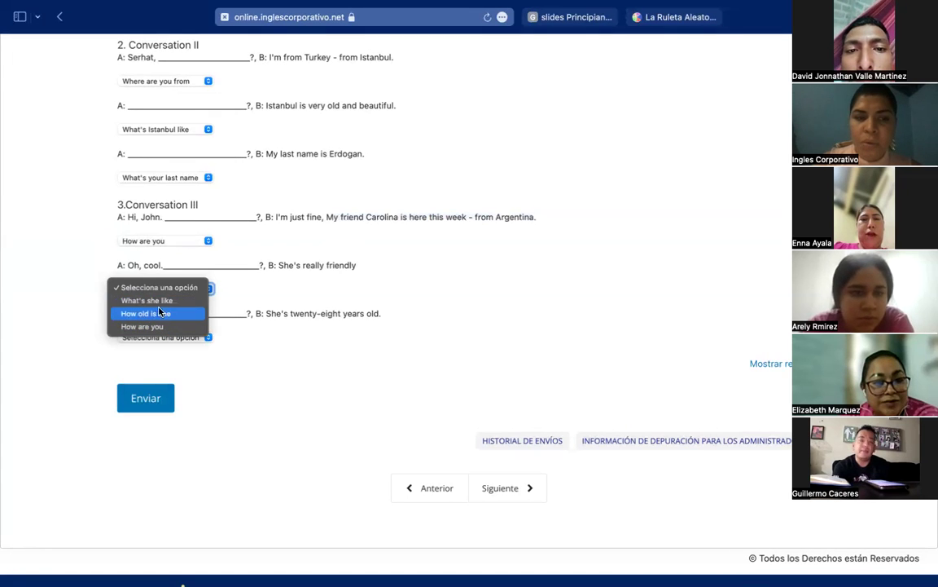
Step: Complete the remaining Conversation III blanks with "What's she like" for the second and "How old is she" for the third
click(156, 300)
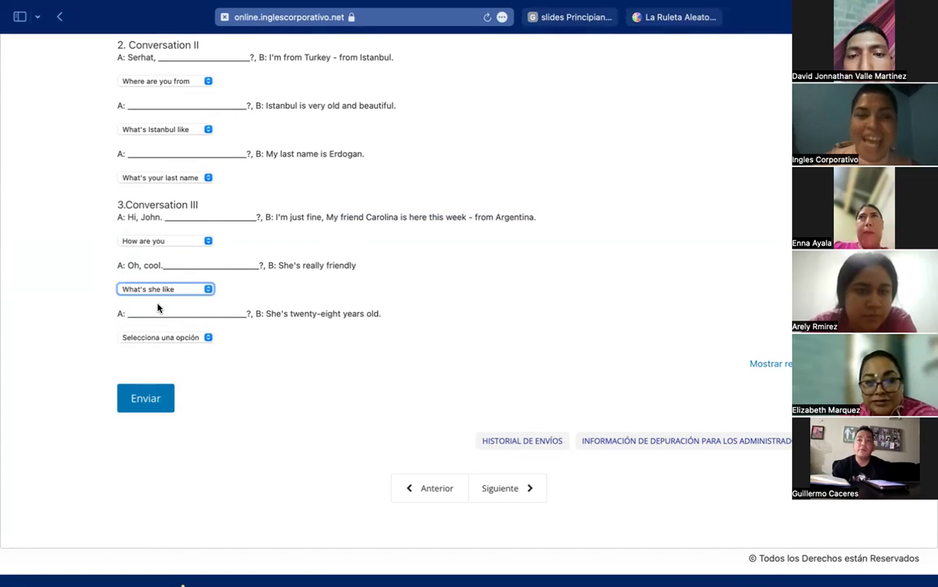
key(Tab)
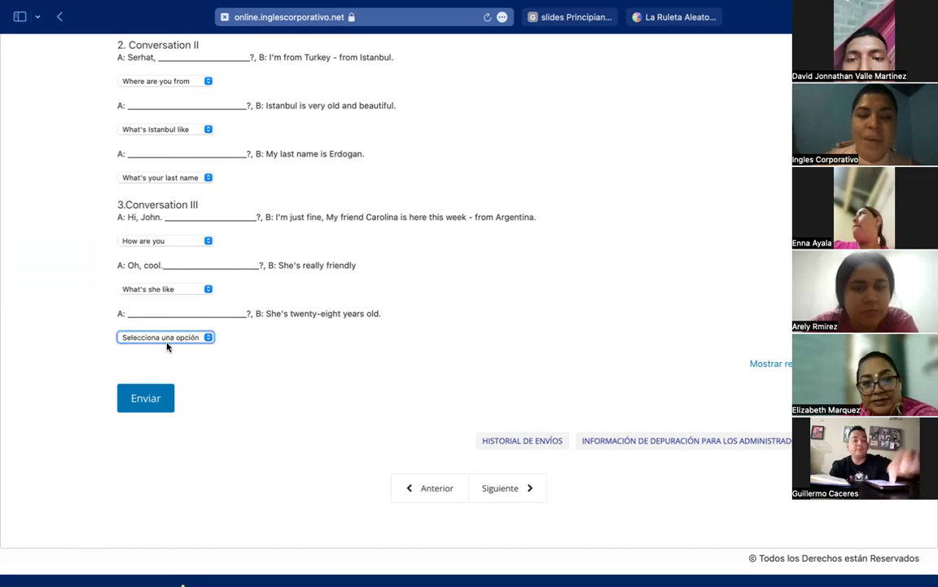
click(167, 345)
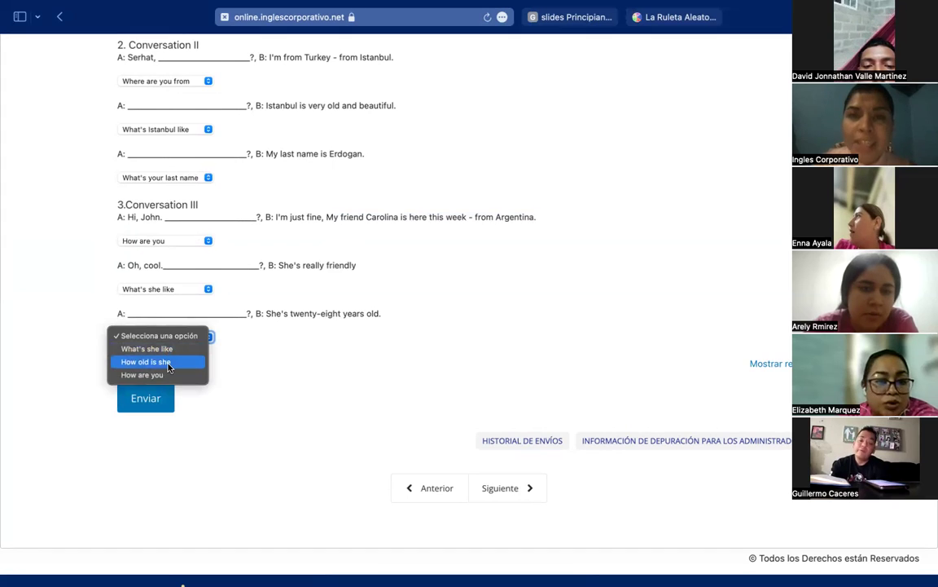
click(169, 367)
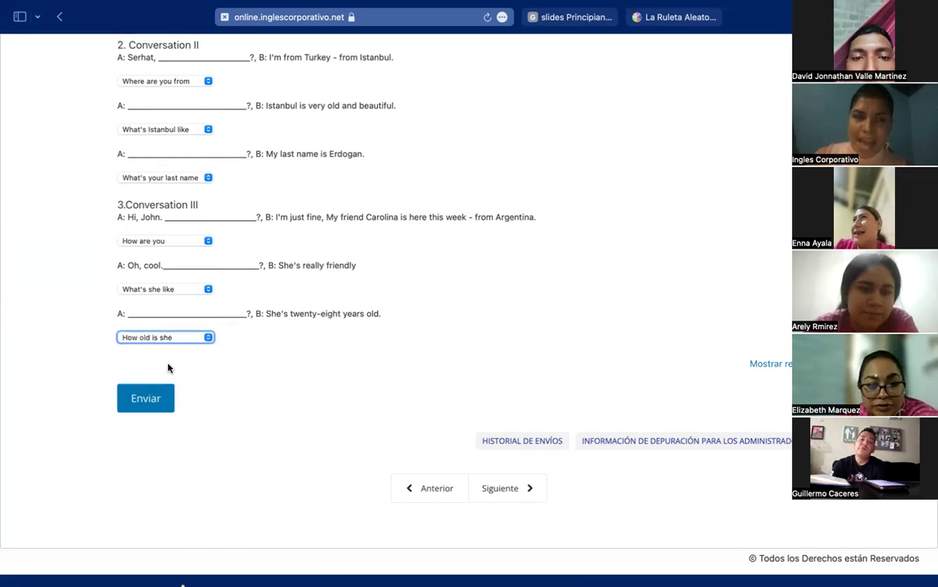
Step: Submit the 3.11 Knowledge Check answers and review the grading of all three conversations
scroll(169, 367, up, 1)
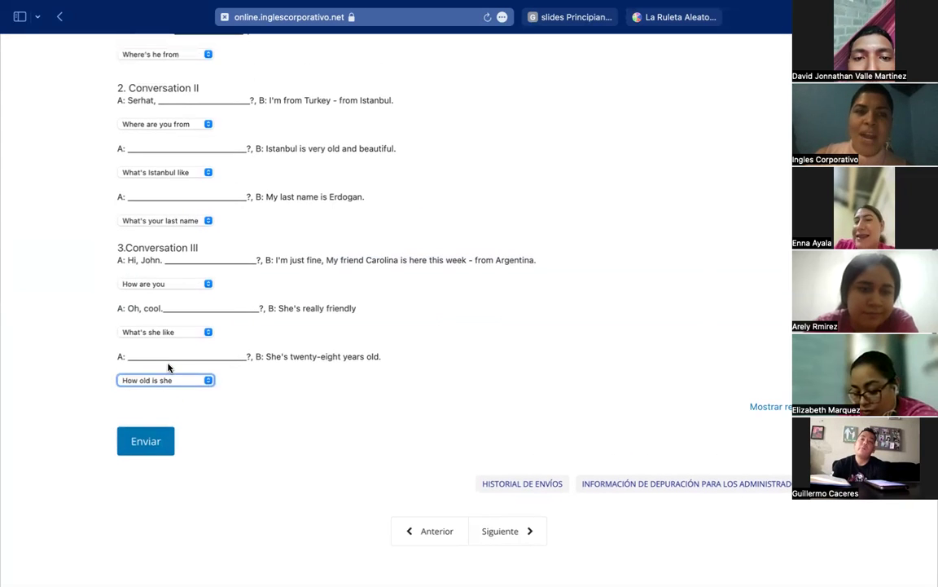
click(147, 441)
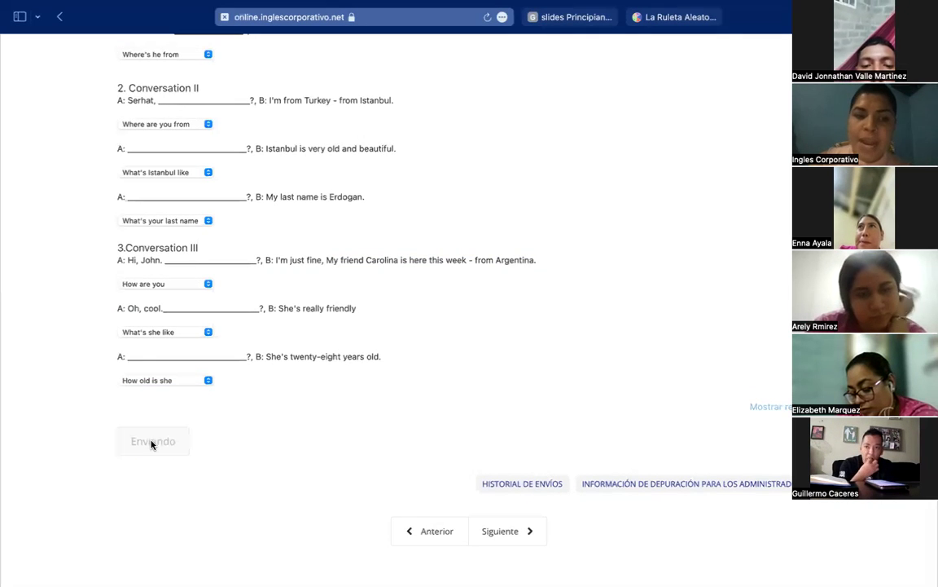
scroll(191, 434, up, 5)
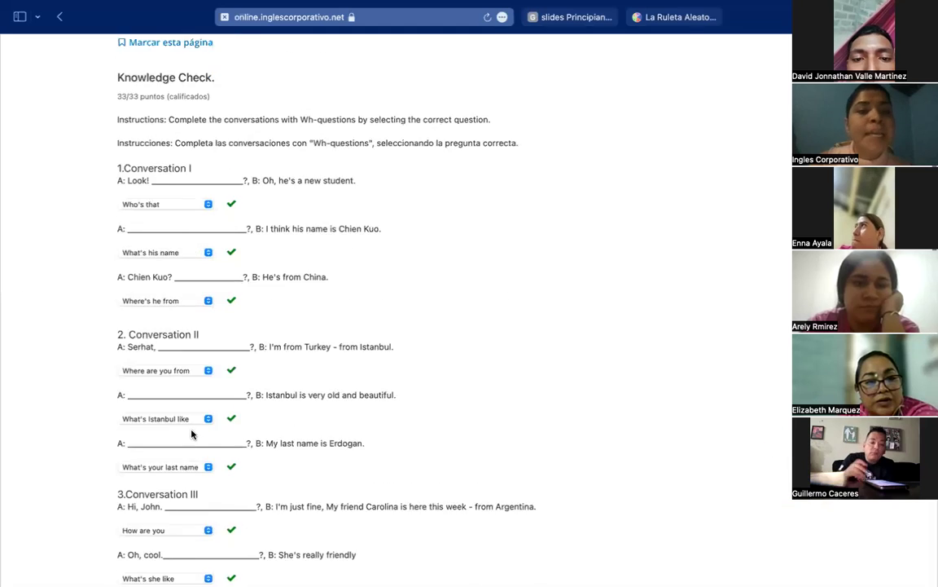
scroll(192, 434, down, 3)
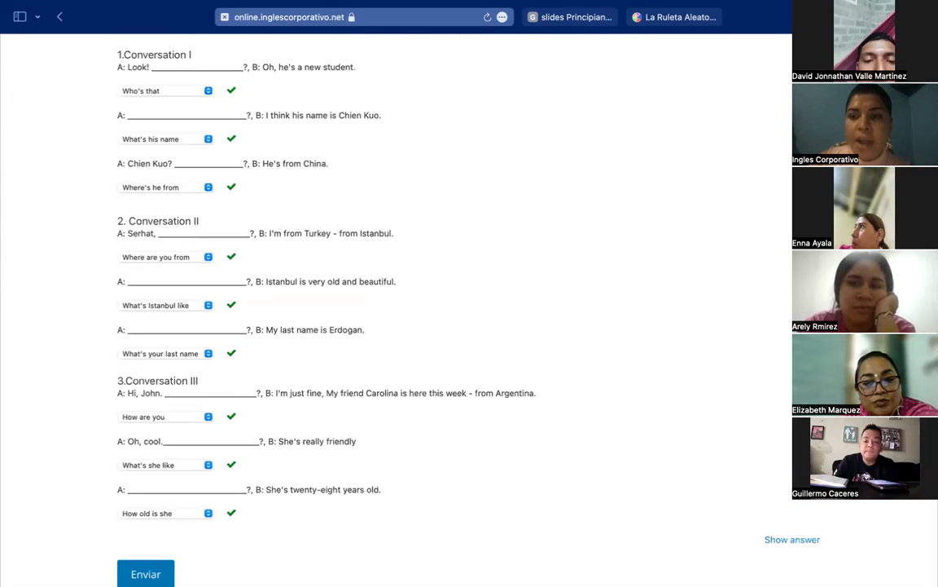
scroll(412, 267, up, 2)
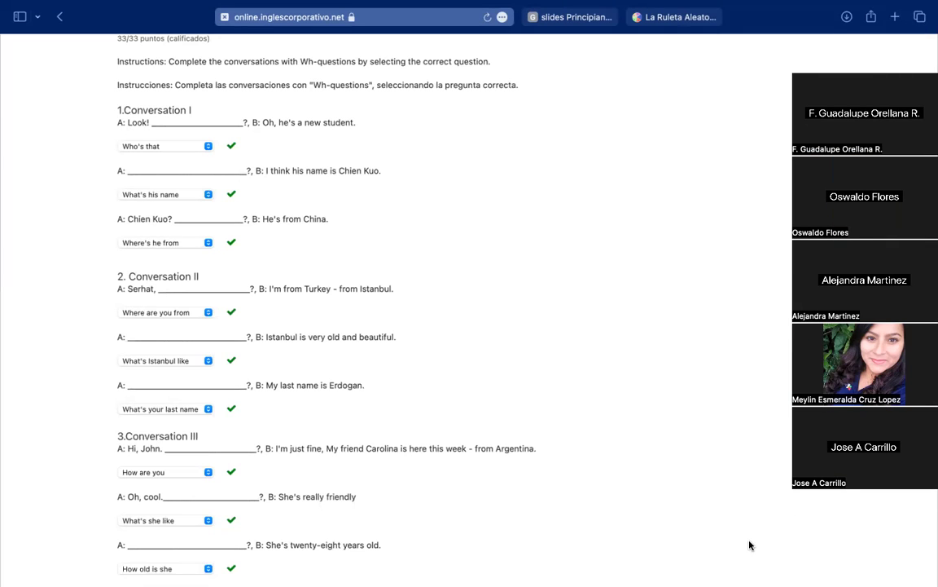
scroll(395, 396, down, 2)
scroll(395, 397, down, 1)
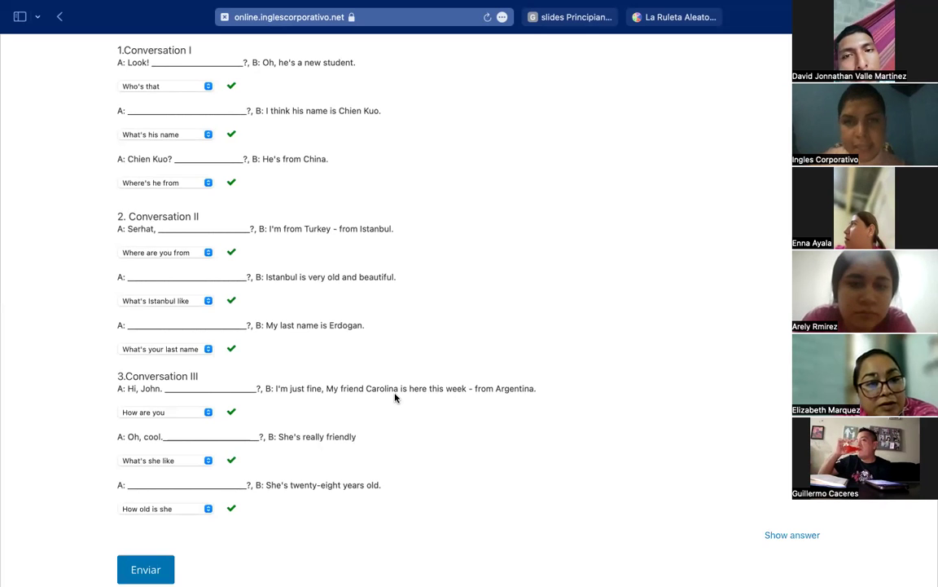
Step: Look over the answer options for the second Conversation III blank without changing the selection
mouse_move(684, 6)
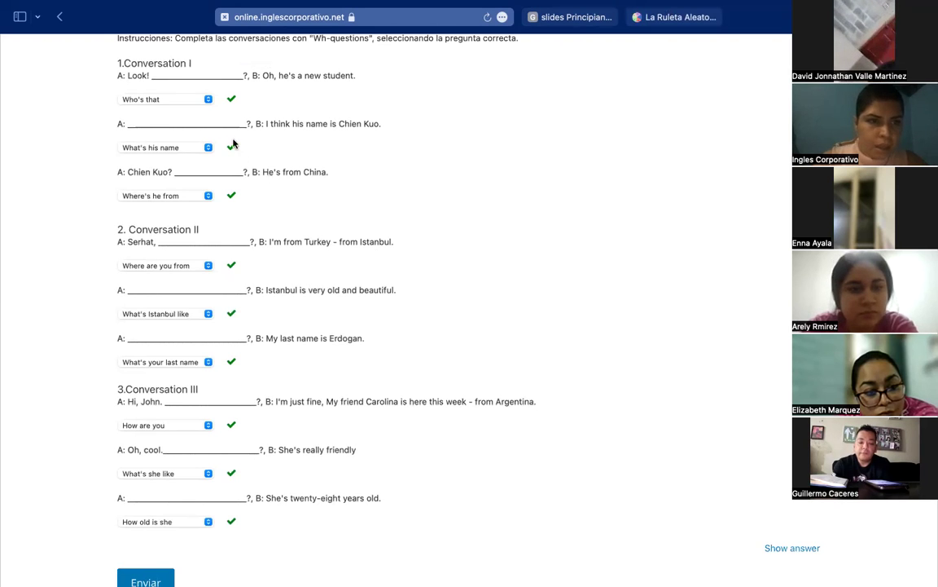
click(175, 476)
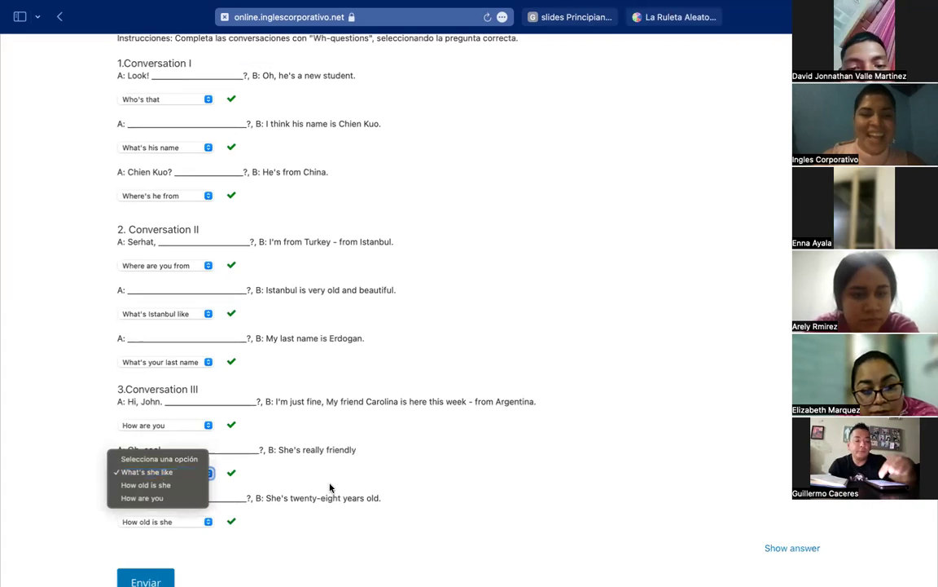
click(437, 553)
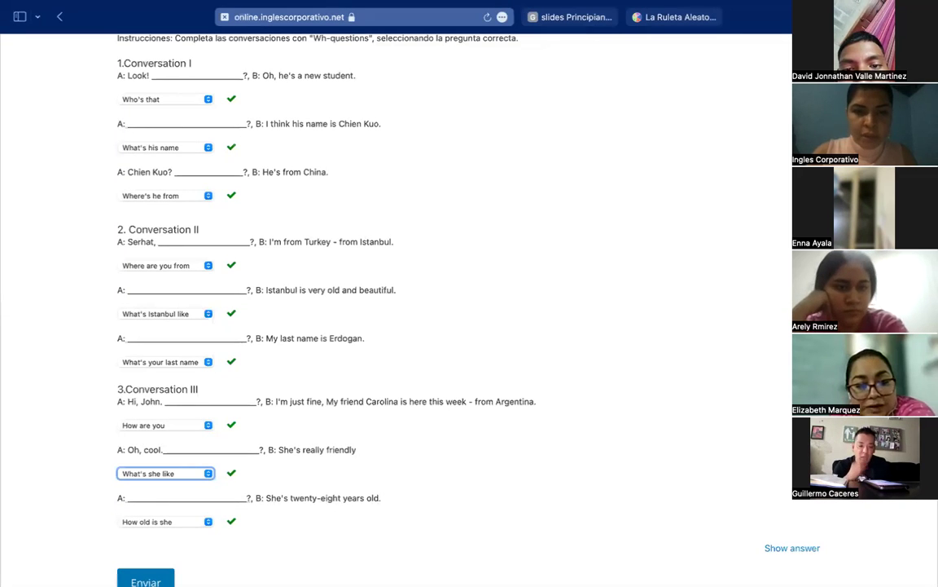
Step: Switch to the class slides presentation in Google Slides
click(567, 23)
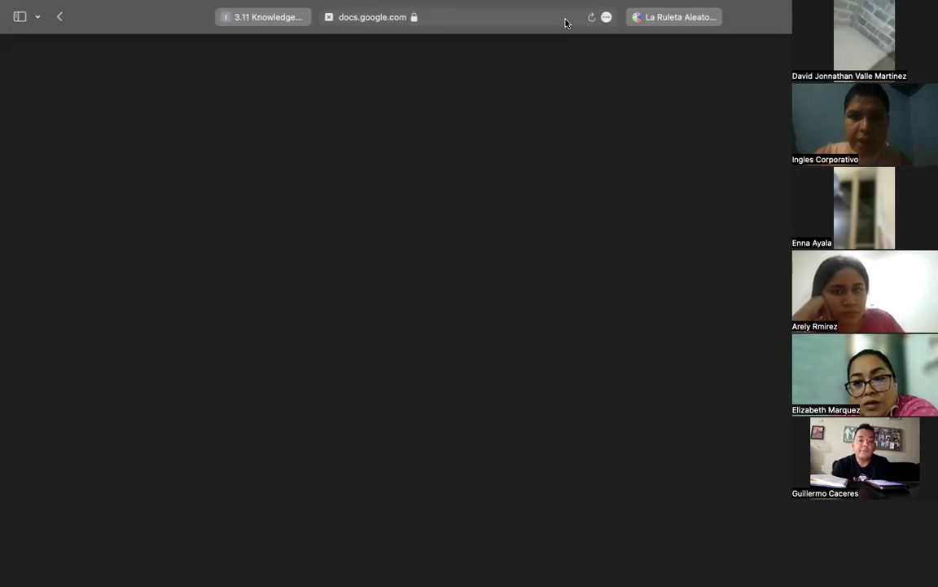